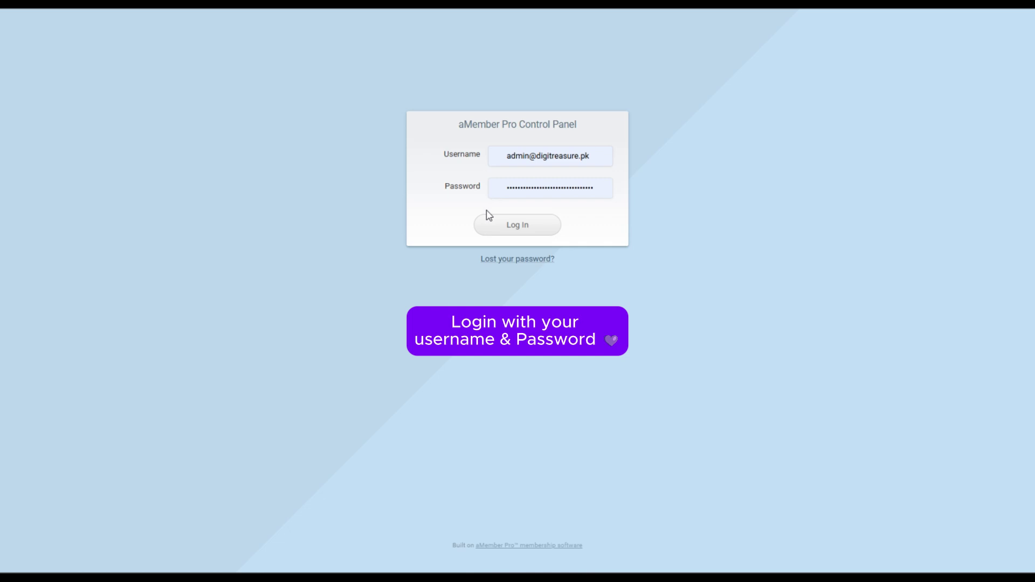
# Log in to the admin control panel with the prefilled username and password
pyautogui.moveTo(464, 156); pyautogui.dragTo(457, 189)
pyautogui.click(514, 225)
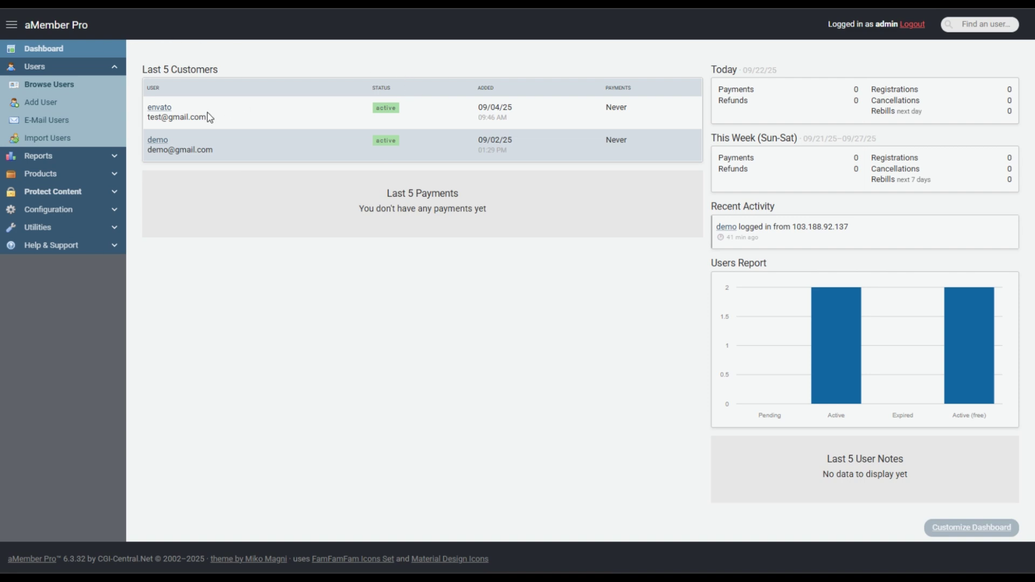
# Open the form for adding a new user and fill in the user's e-mail address
pyautogui.click(82, 71)
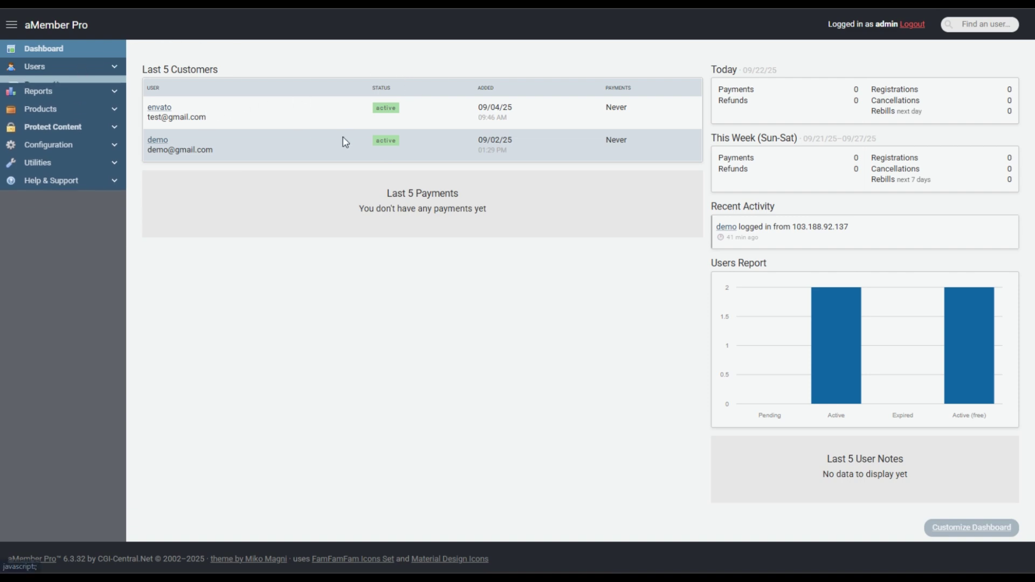
pyautogui.click(80, 69)
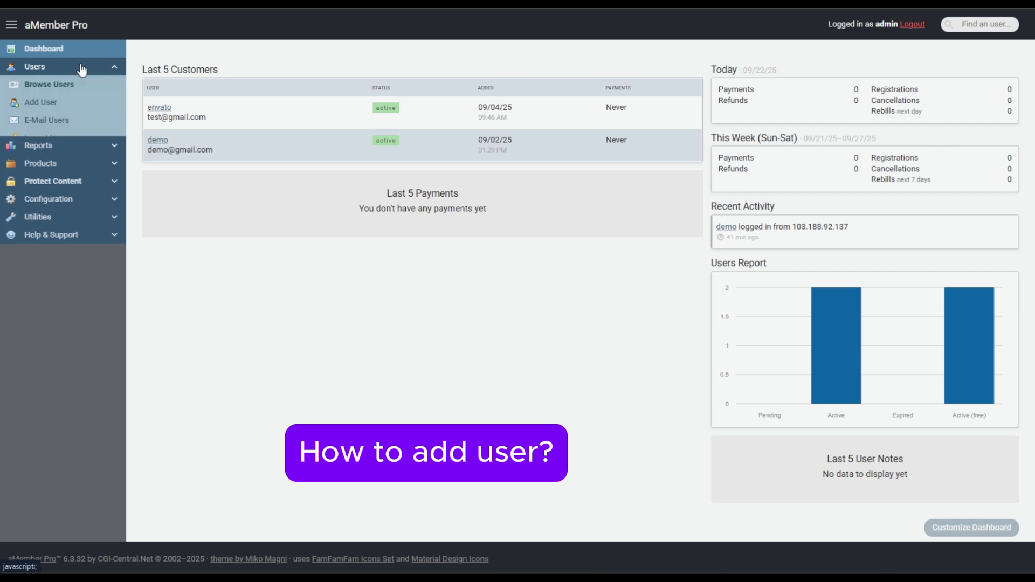
pyautogui.click(42, 103)
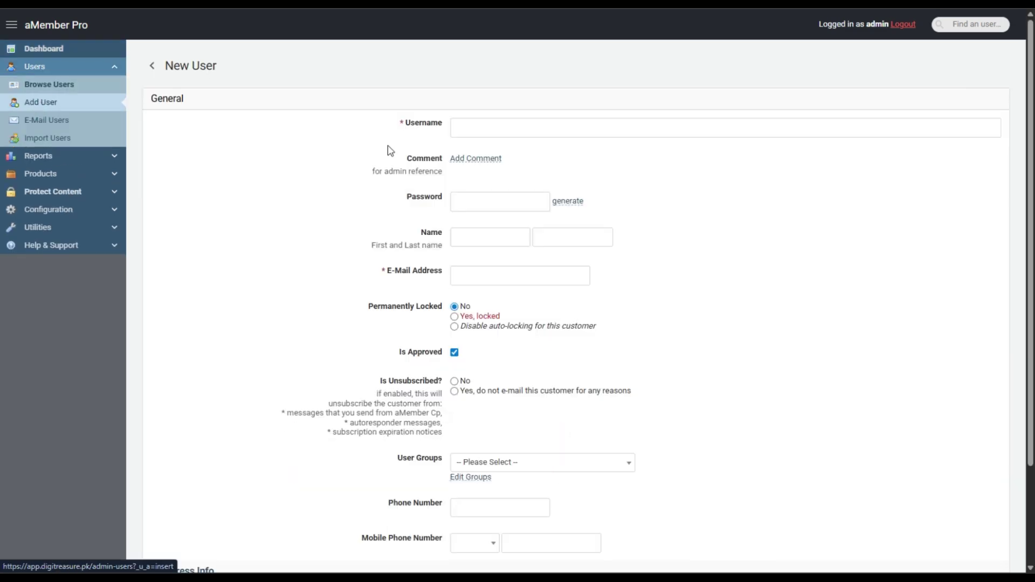
pyautogui.click(483, 280)
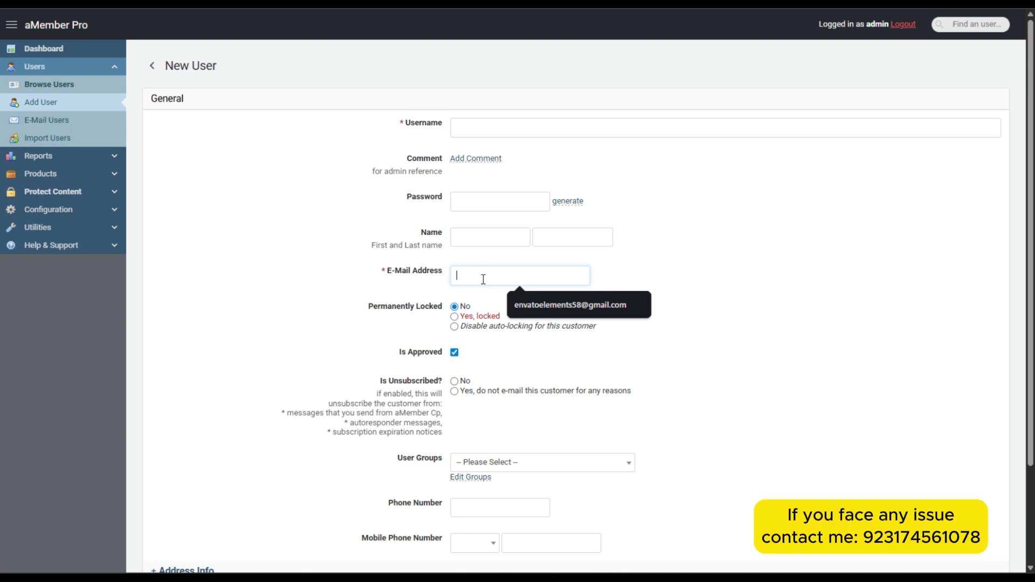
pyautogui.click(587, 303)
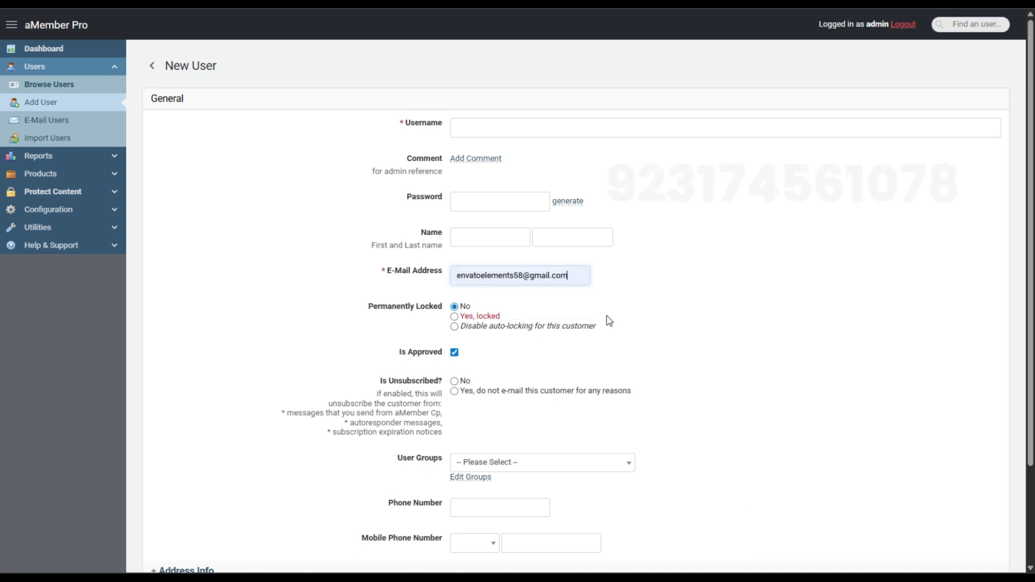
# Fill in a username for the new user
pyautogui.click(452, 136)
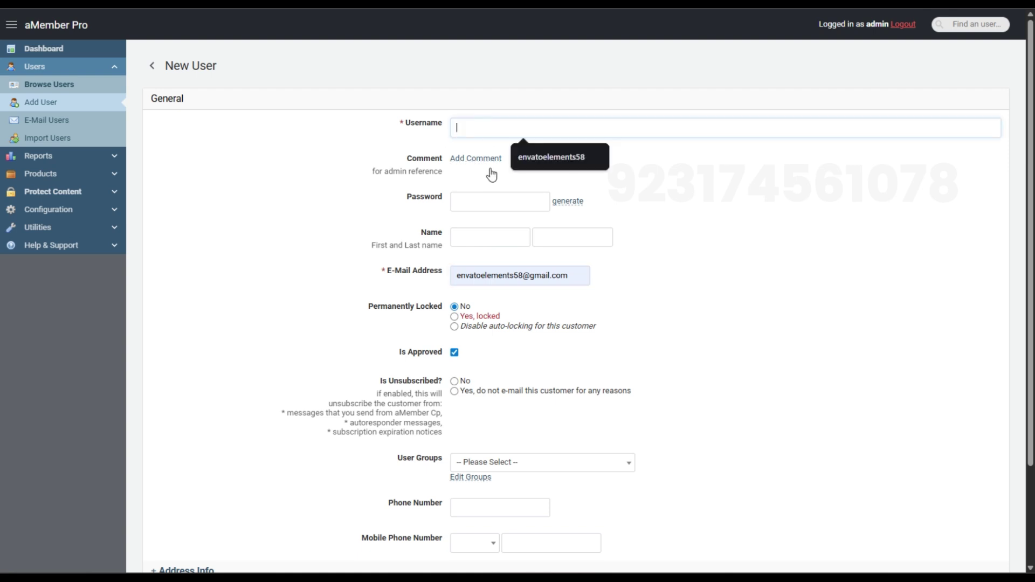
pyautogui.click(489, 203)
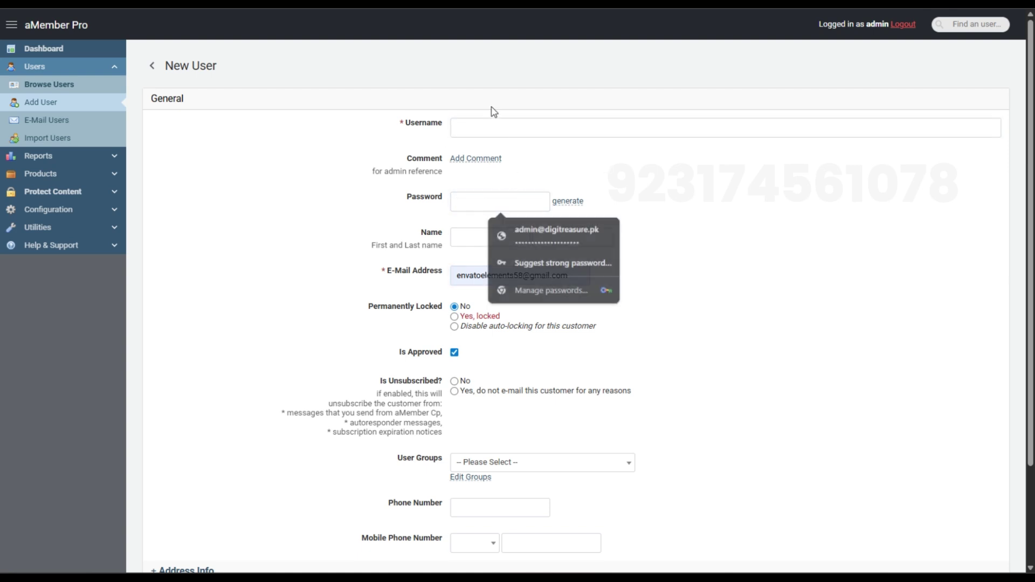
pyautogui.click(490, 129)
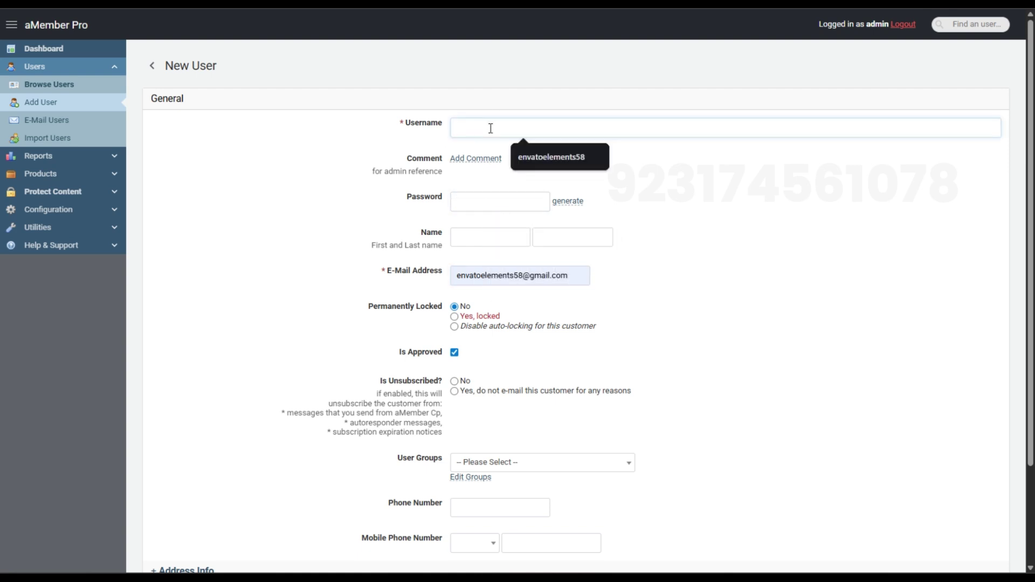
pyautogui.write('ali')
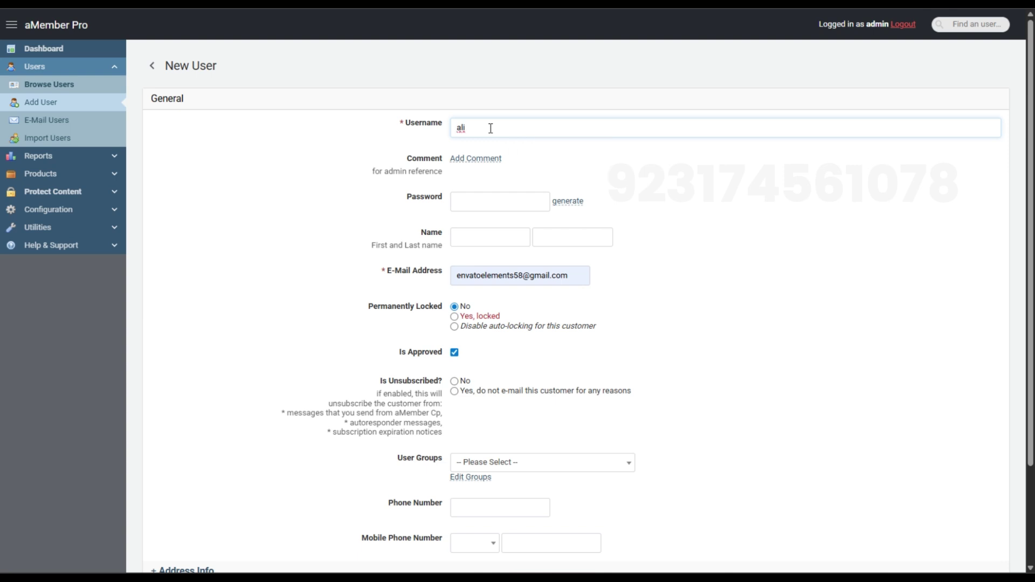
pyautogui.write('envato')
pyautogui.click(483, 199)
pyautogui.click(270, 249)
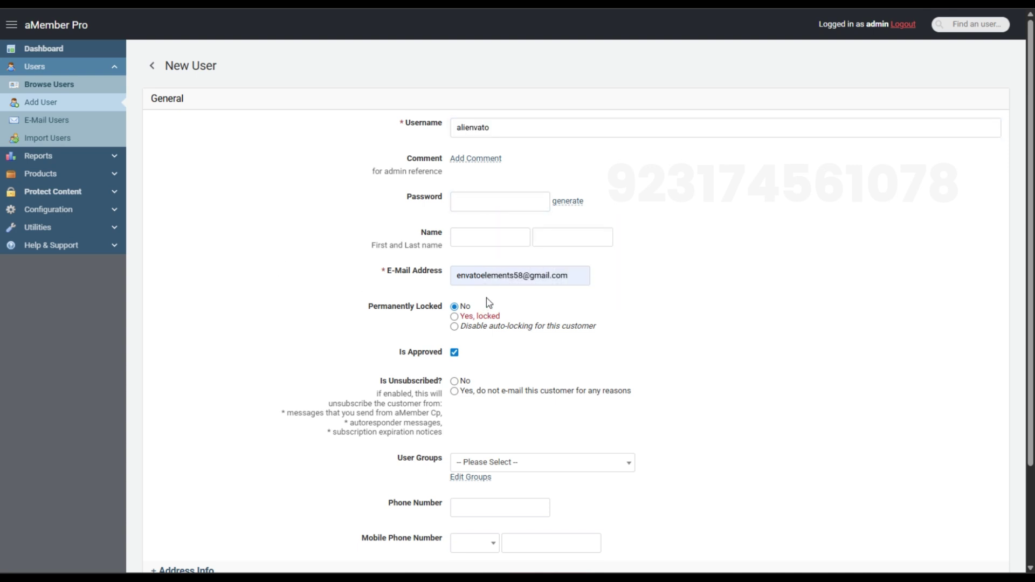
# Replace the username with the part of the user's e-mail address that precedes the @ sign
pyautogui.click(523, 276)
pyautogui.moveTo(523, 276); pyautogui.dragTo(451, 273)
pyautogui.hotkey('ctrl', 'c')
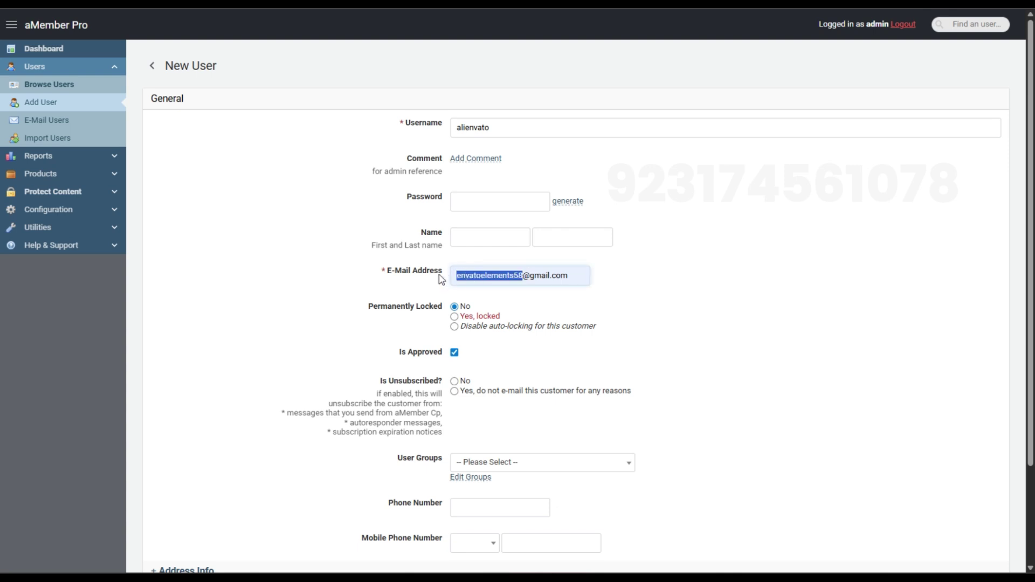
pyautogui.doubleClick(473, 128)
pyautogui.hotkey('ctrl', 'v')
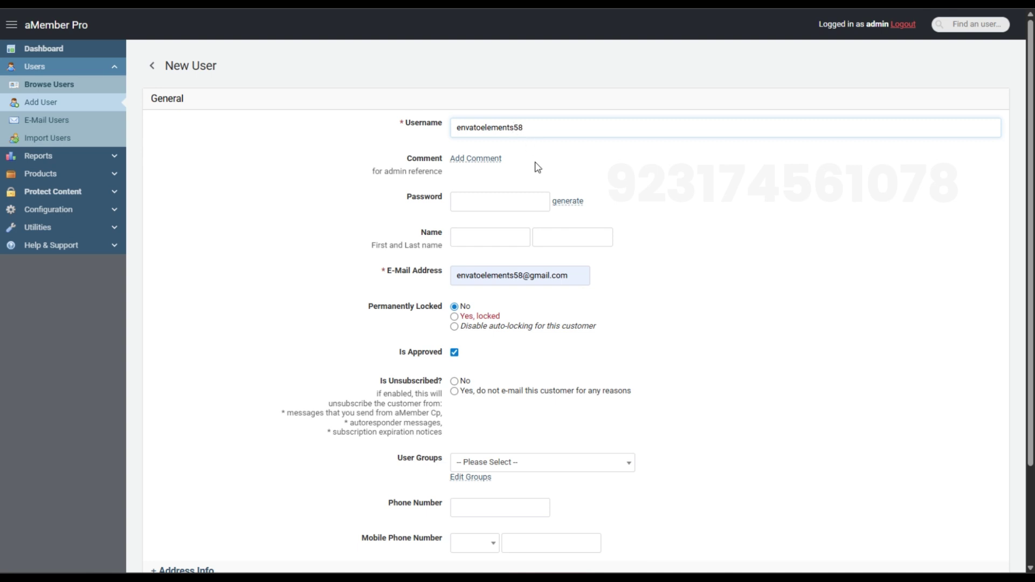
pyautogui.click(483, 129)
pyautogui.write('.')
pyautogui.moveTo(456, 128); pyautogui.dragTo(575, 129)
pyautogui.click(575, 129)
pyautogui.press('BackSpace')
pyautogui.moveTo(474, 129); pyautogui.dragTo(449, 134)
pyautogui.click(537, 129)
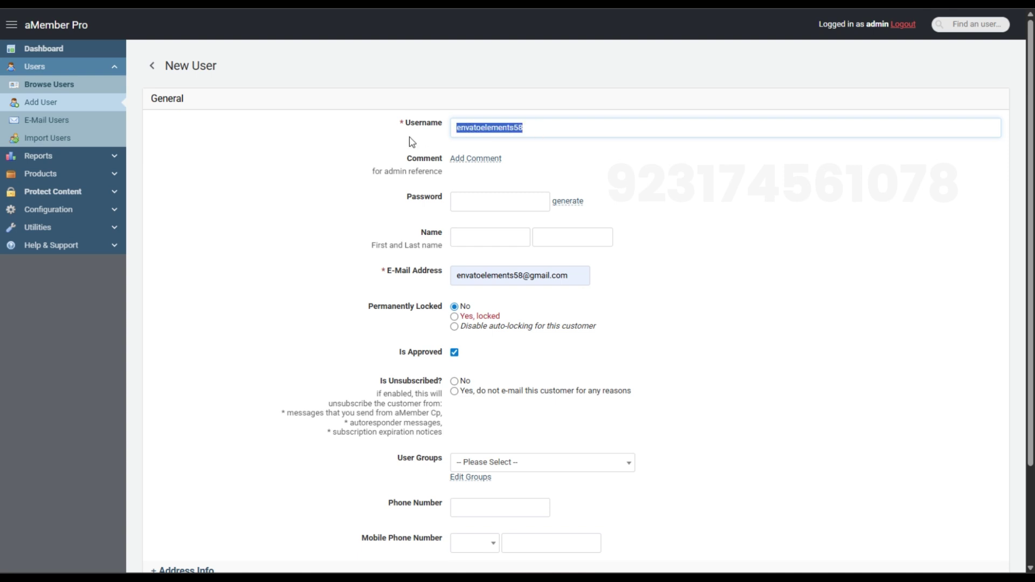
# Enter the new user's account password and save the user
pyautogui.click(491, 201)
pyautogui.hotkey('ctrl', 'v')
pyautogui.scroll(-2, 607, 350)
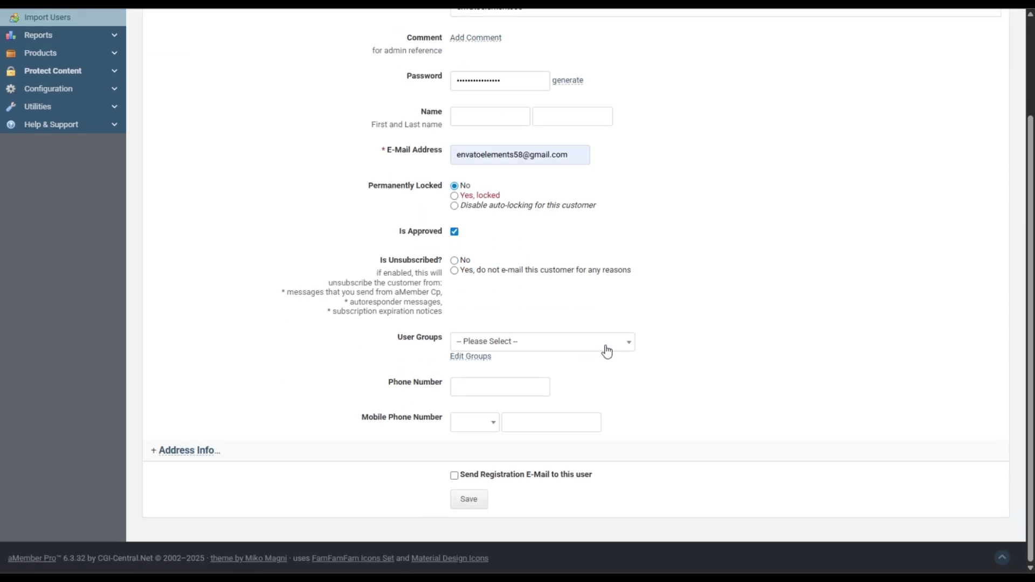
pyautogui.click(467, 500)
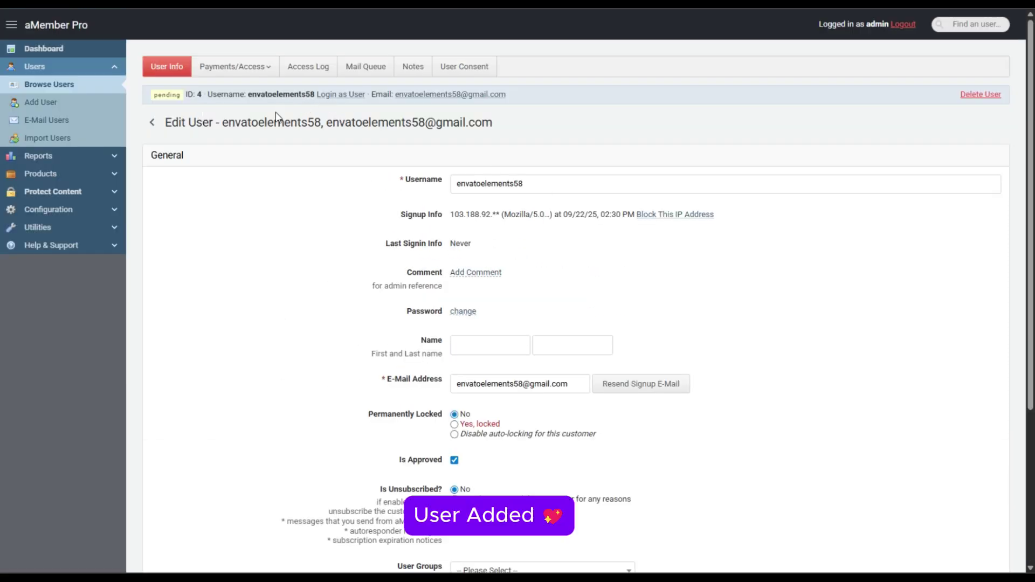
# Open the saved user's invoices and access page and manually add access to the Envato product with the default dates
pyautogui.moveTo(246, 79)
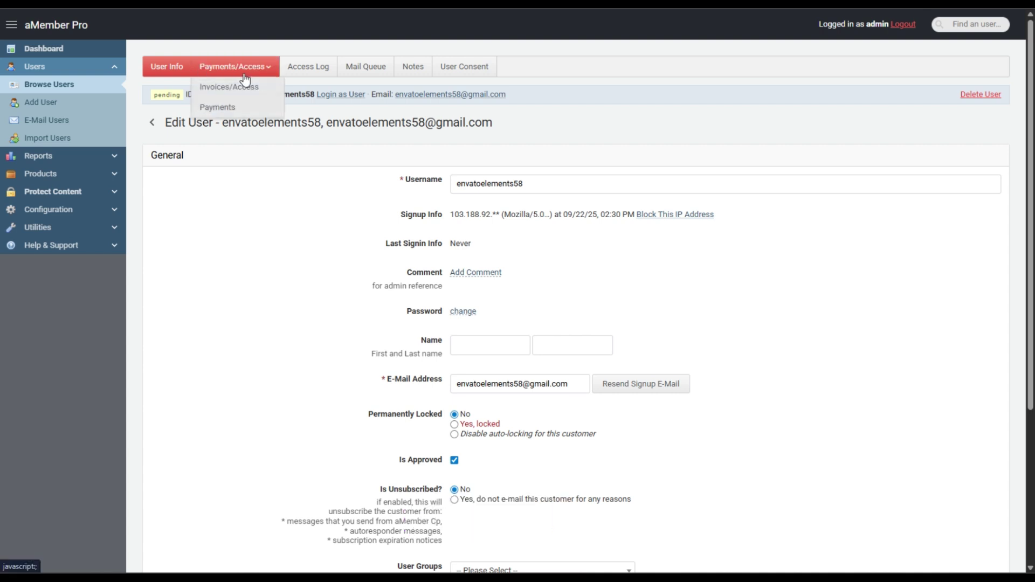
pyautogui.click(244, 88)
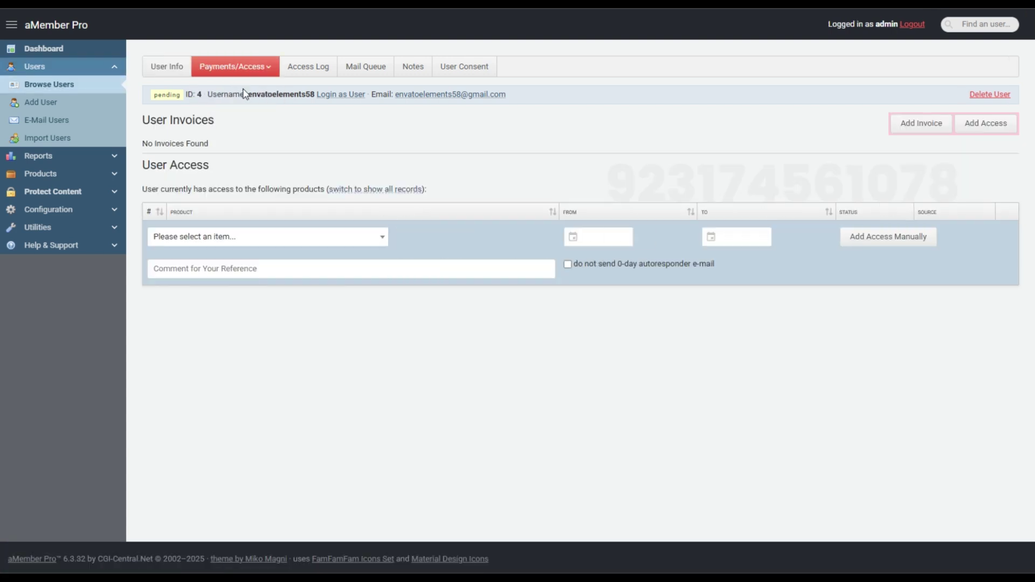
pyautogui.click(235, 239)
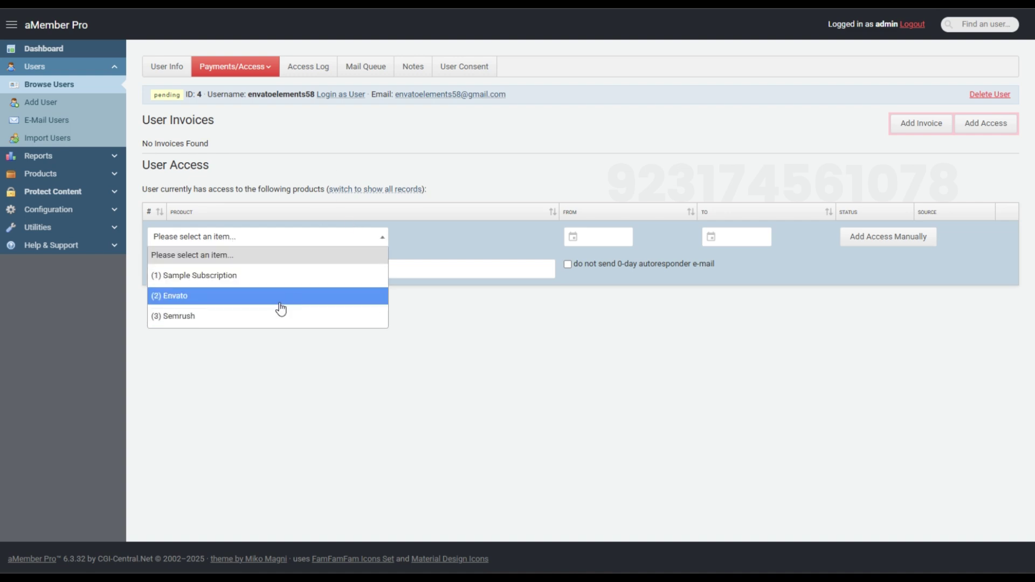
pyautogui.click(236, 296)
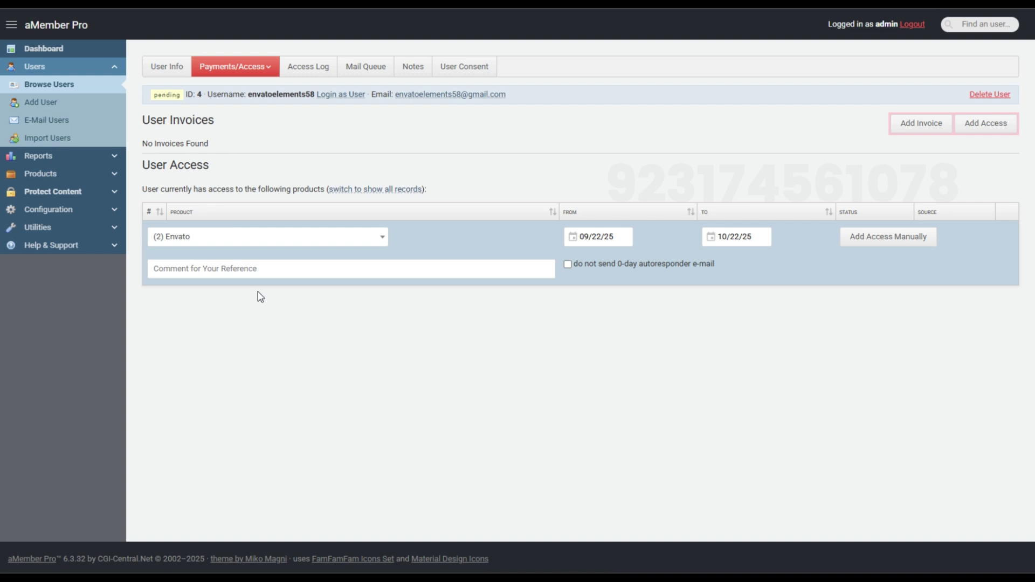
pyautogui.click(869, 247)
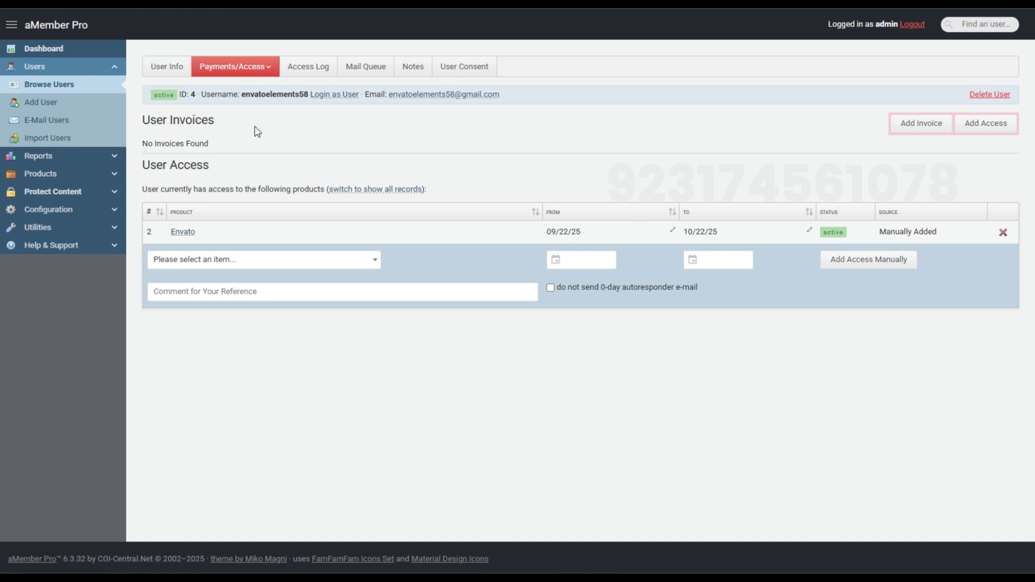
# Manually add access to the Semrush product with the default dates and log in as that user
pyautogui.click(331, 101)
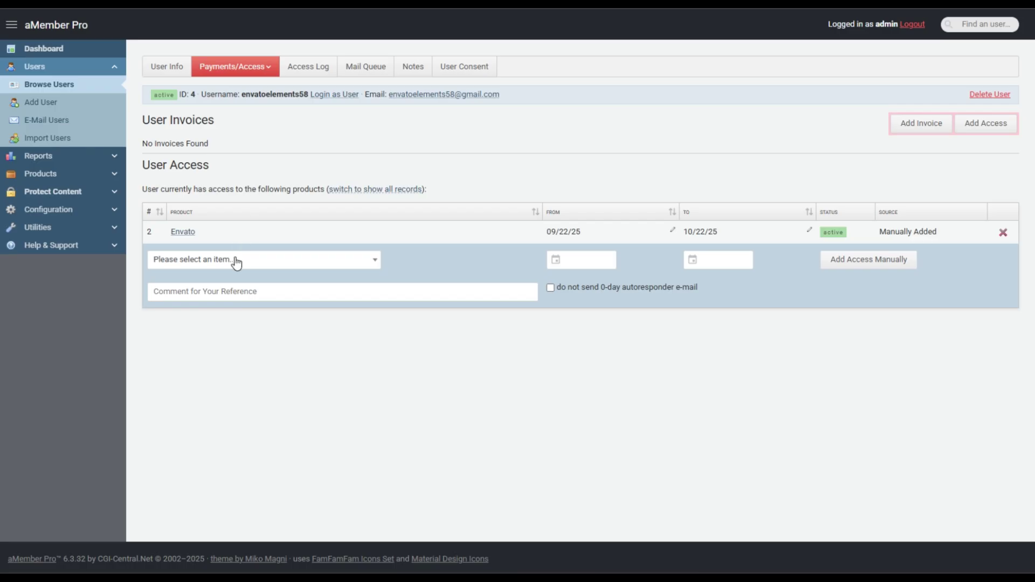
pyautogui.click(235, 260)
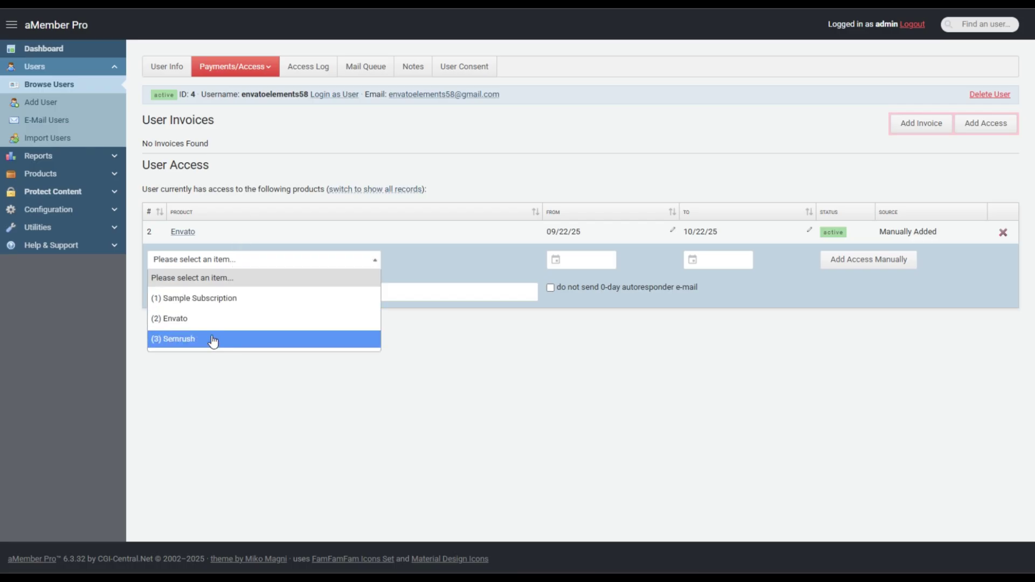
pyautogui.click(213, 338)
pyautogui.click(855, 262)
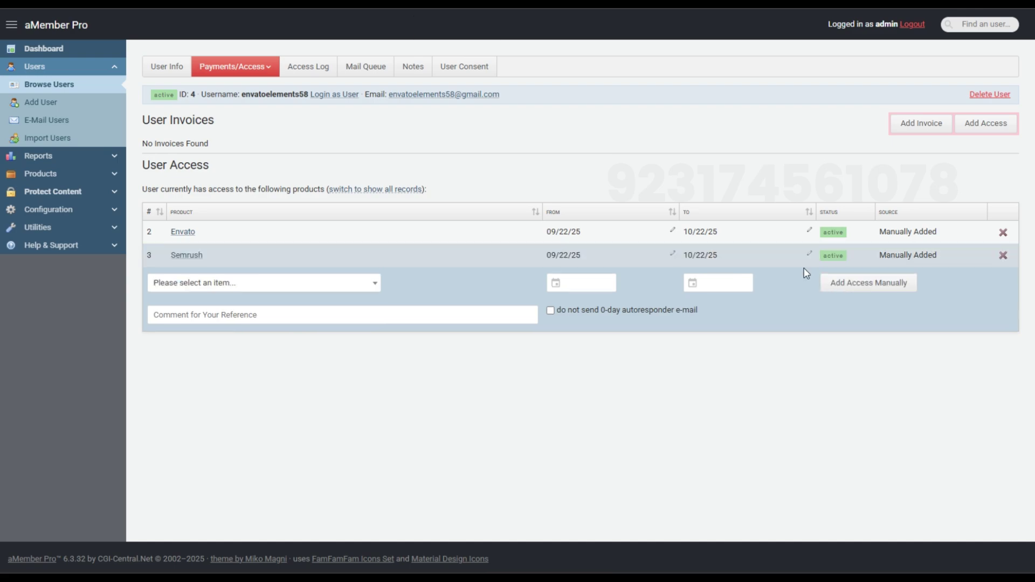
pyautogui.click(334, 95)
# Open the admin accounts in the configuration section and start creating a new admin
pyautogui.click(57, 213)
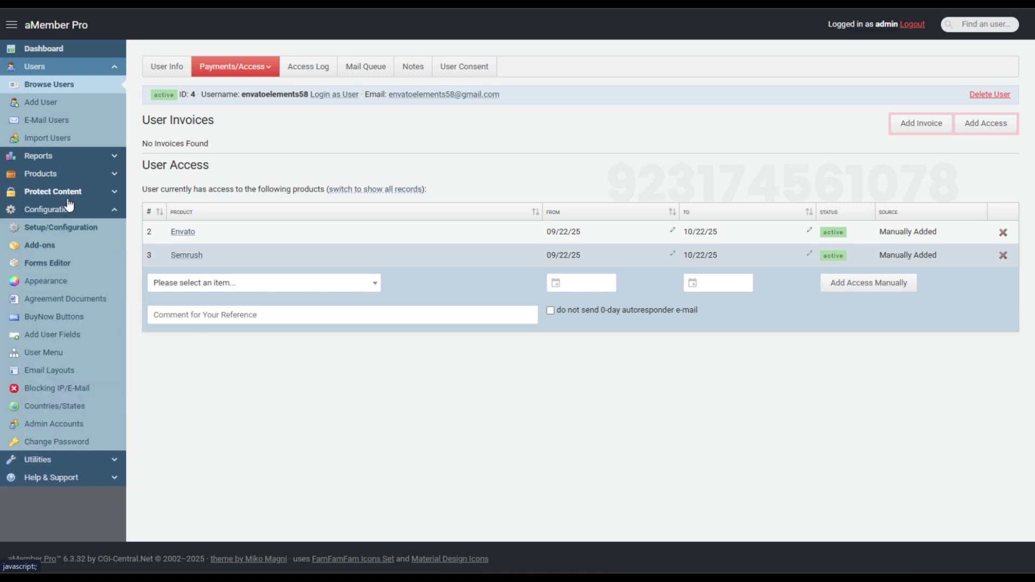
pyautogui.click(59, 426)
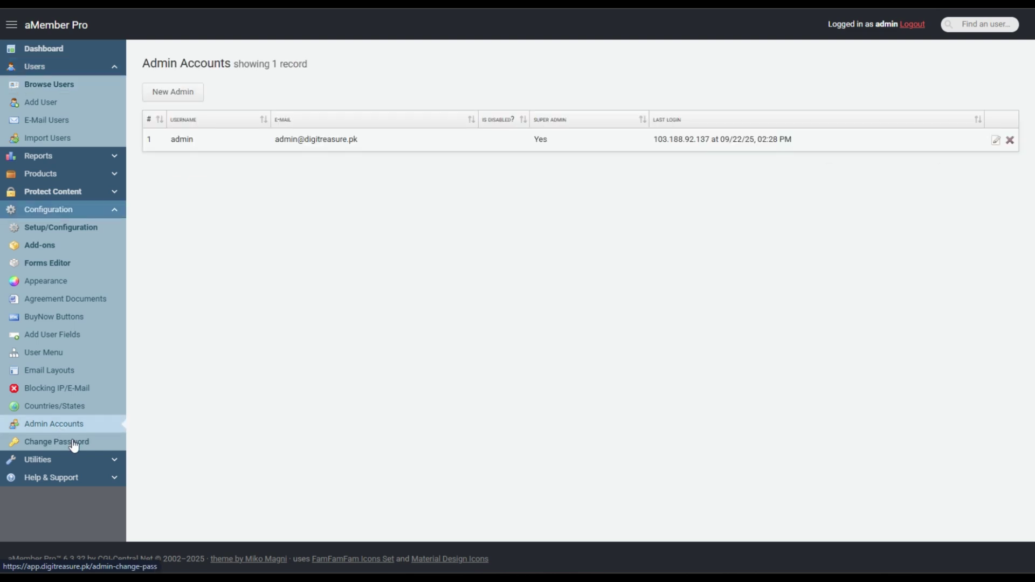
pyautogui.click(155, 95)
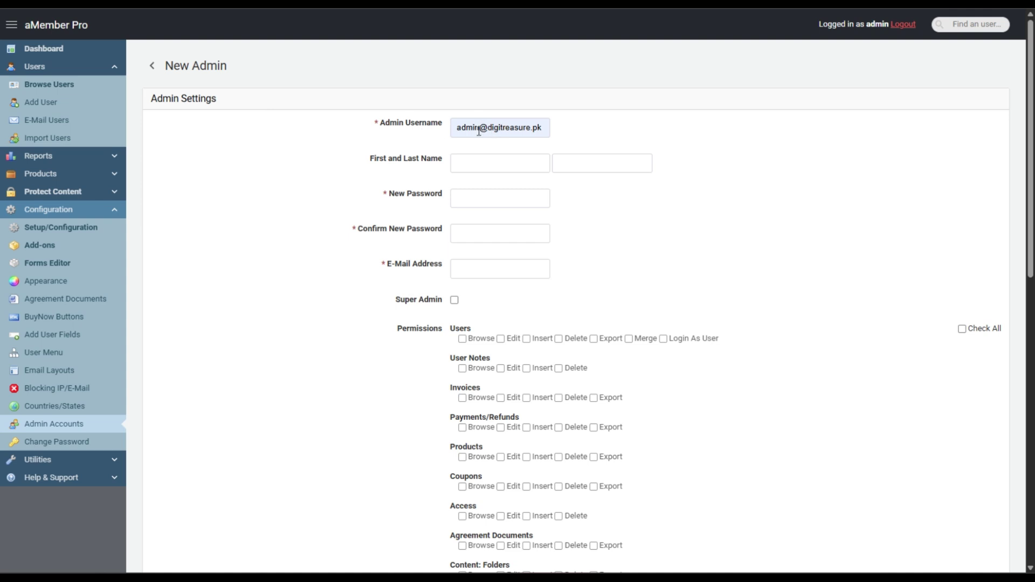
# Set the new admin's username to dtadmin01 in lowercase
pyautogui.moveTo(541, 128); pyautogui.dragTo(482, 135)
pyautogui.press('BackSpace')
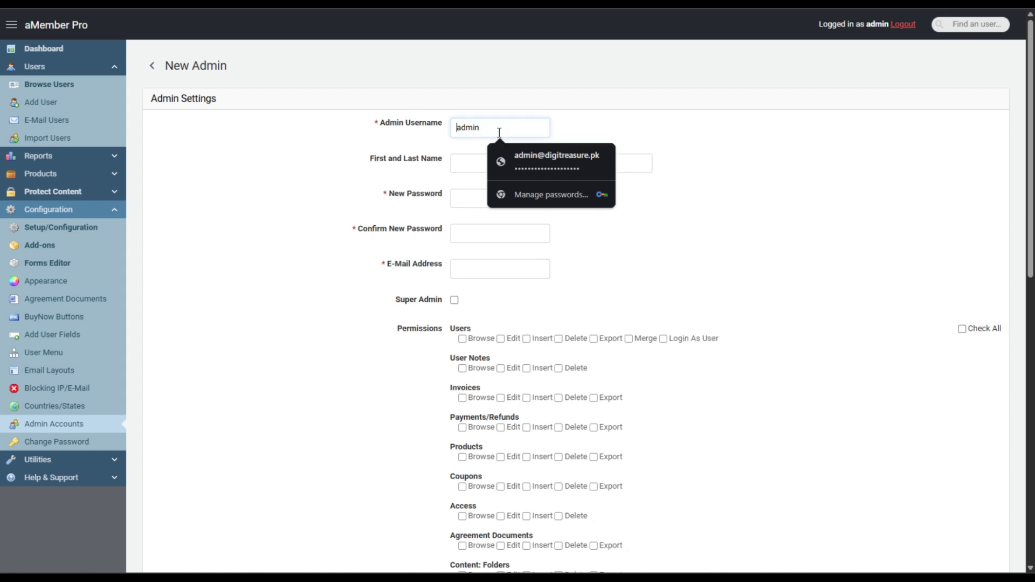
pyautogui.write('DT')
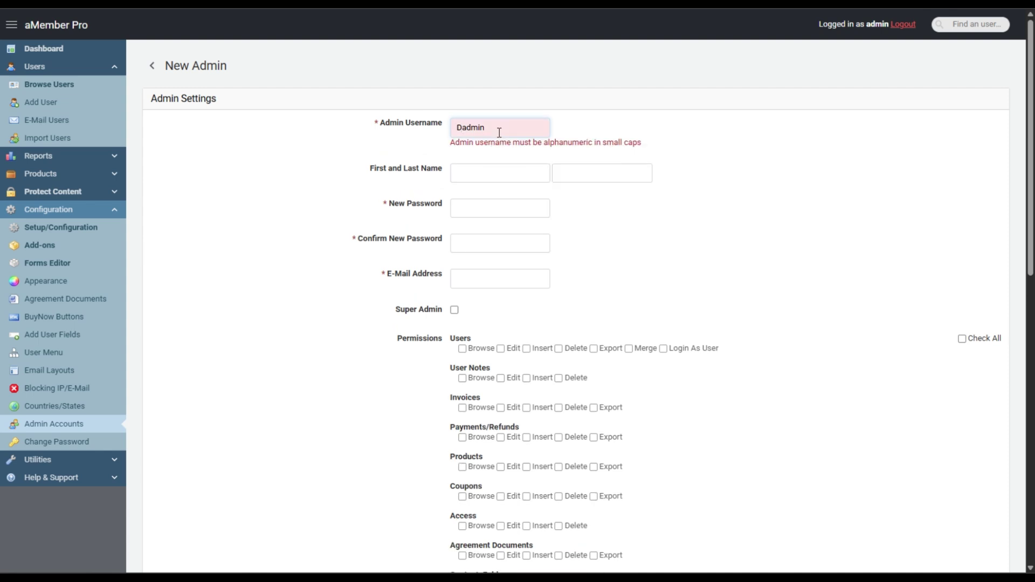
pyautogui.press('BackSpace')
pyautogui.press('BackSpace')
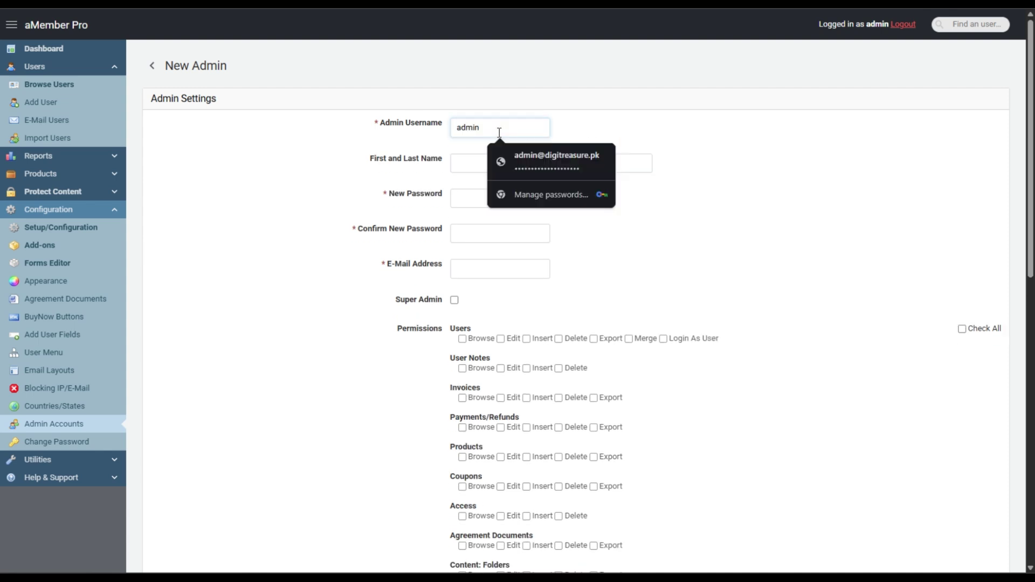
pyautogui.write('dt')
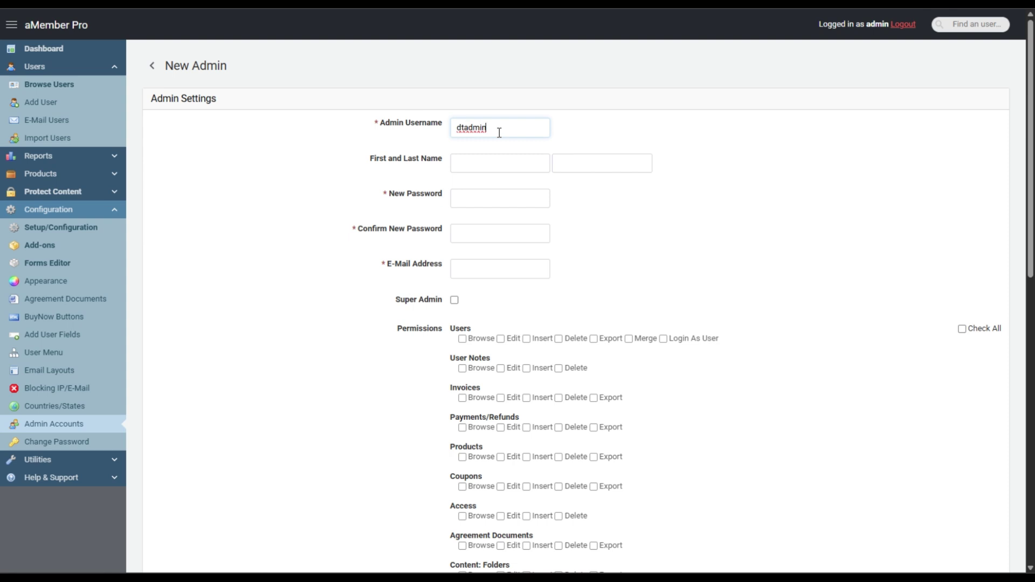
pyautogui.write('01')
# Enter the new admin's password and a matching confirmation password
pyautogui.moveTo(523, 128); pyautogui.dragTo(331, 150)
pyautogui.click(486, 199)
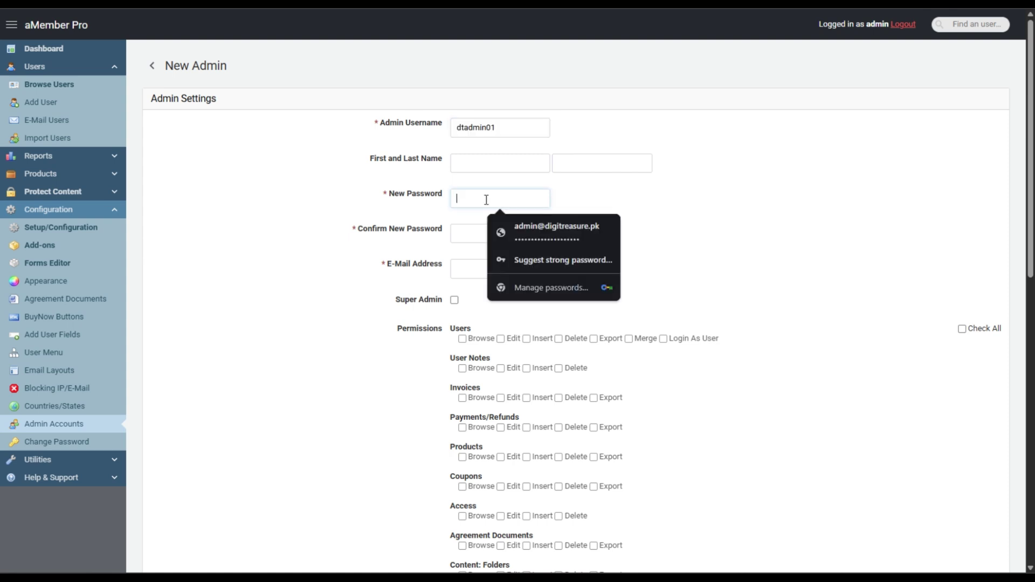
pyautogui.hotkey('ctrl', 'v')
pyautogui.click(460, 237)
pyautogui.hotkey('ctrl', 'v')
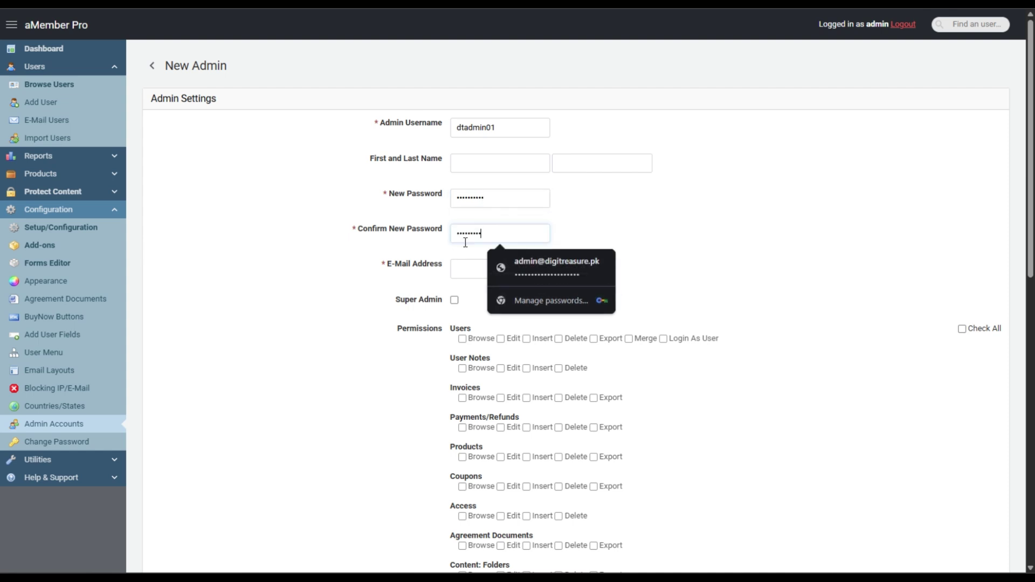
pyautogui.click(470, 278)
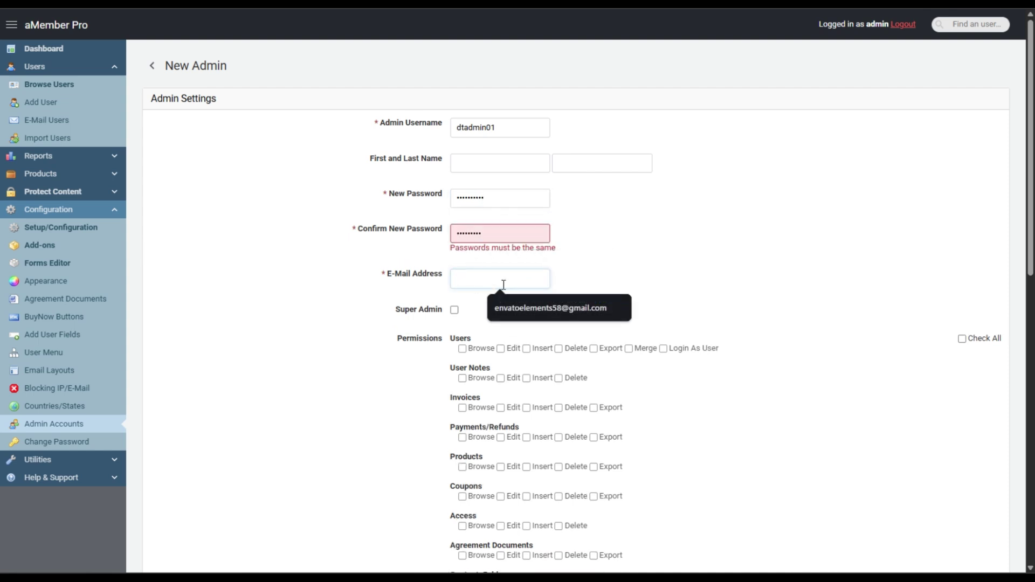
pyautogui.click(505, 233)
pyautogui.write('1')
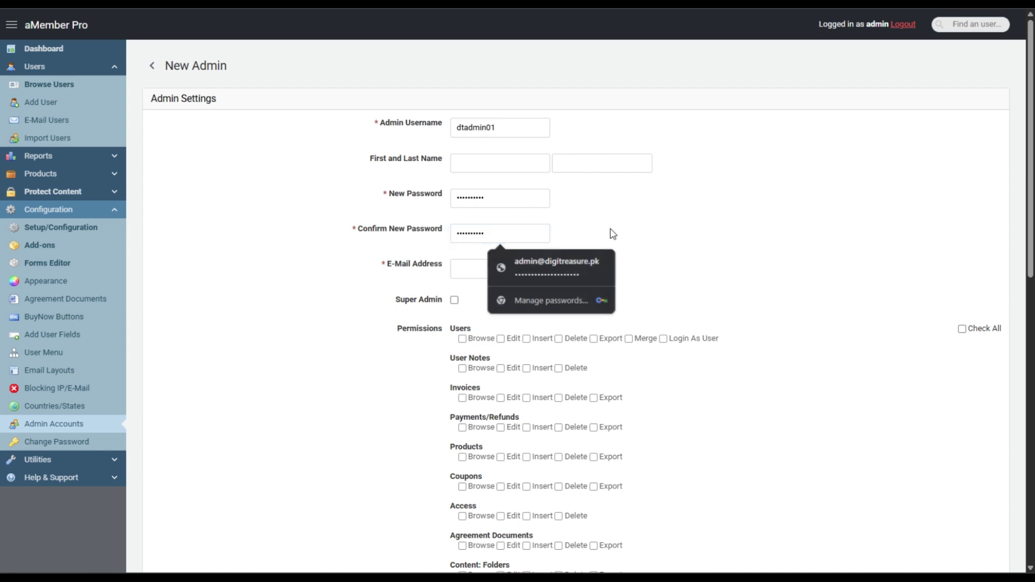
# Fill in the new admin's e-mail address and grant the Users permissions Browse, Edit, Insert and Login As User
pyautogui.click(497, 272)
pyautogui.click(531, 298)
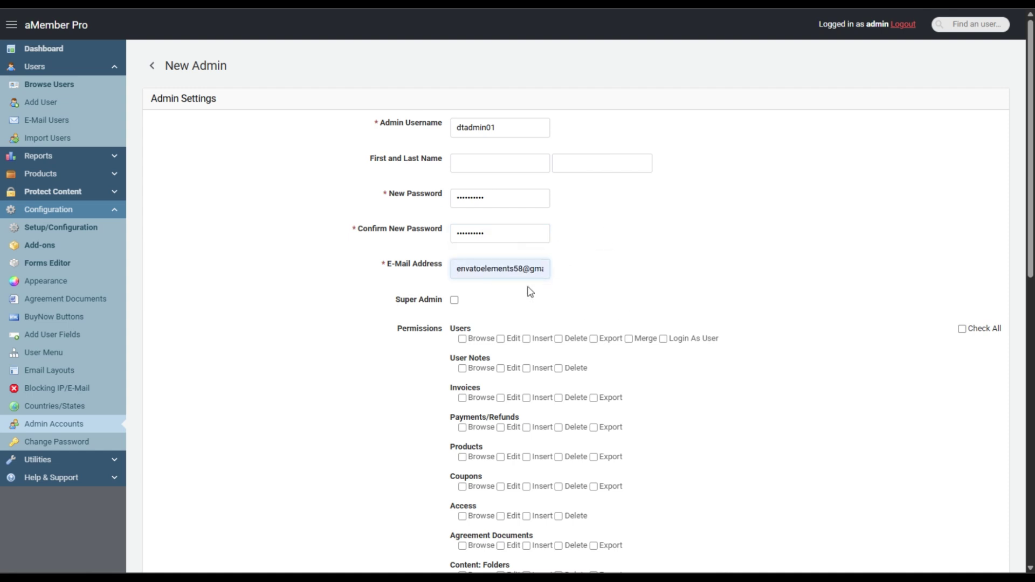
pyautogui.scroll(-1, 499, 284)
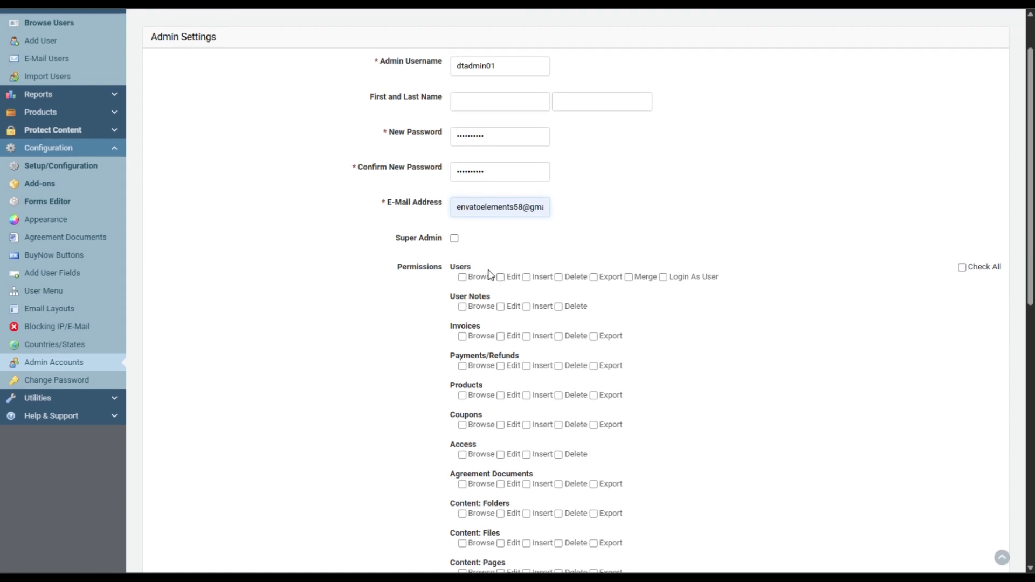
pyautogui.scroll(-2, 490, 275)
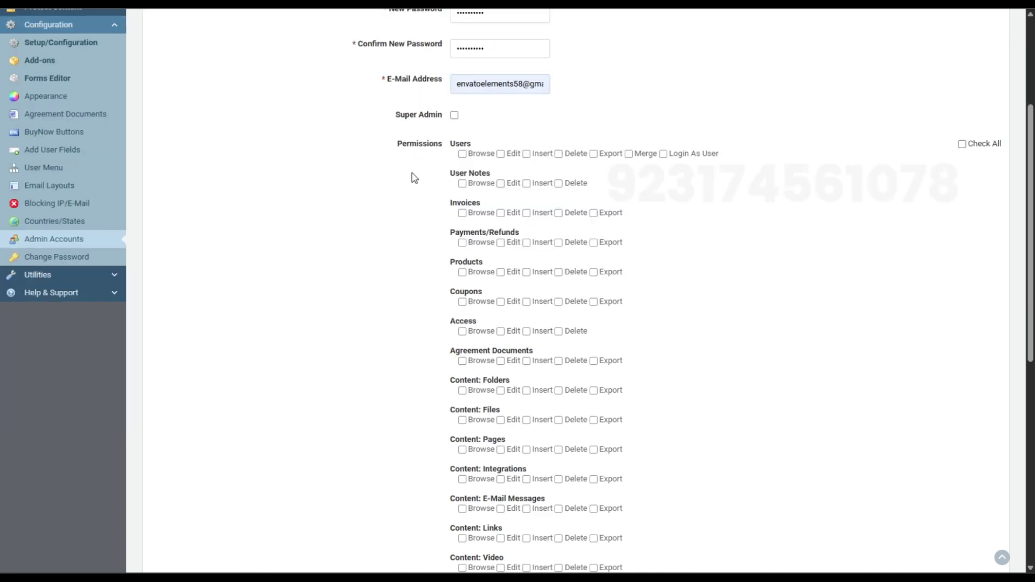
pyautogui.click(462, 154)
pyautogui.click(501, 154)
pyautogui.click(527, 154)
pyautogui.click(680, 157)
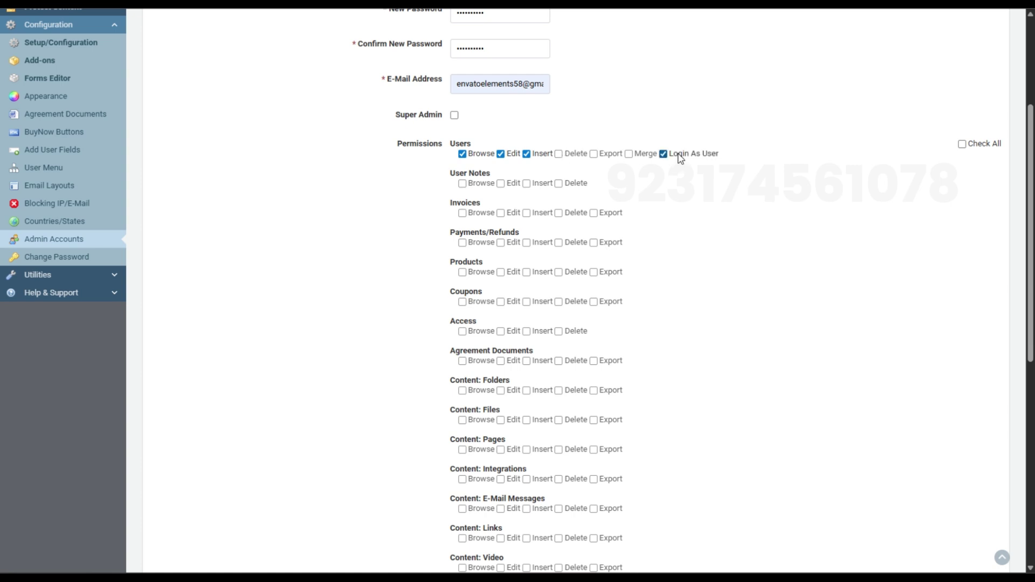
# Grant the new admin the Browse, Edit, Insert and Delete permissions for Access
pyautogui.scroll(-2, 371, 160)
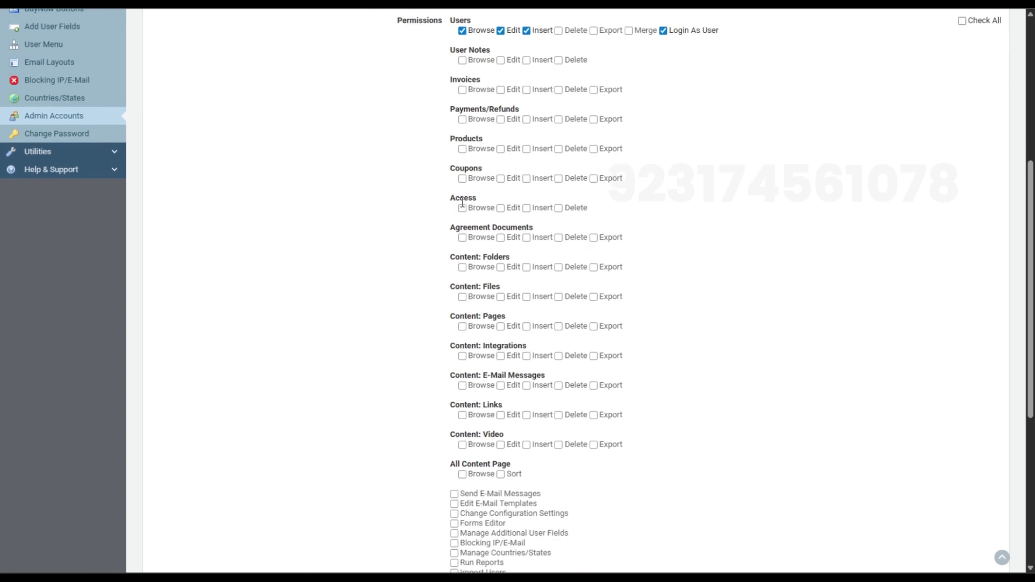
pyautogui.click(462, 208)
pyautogui.click(500, 208)
pyautogui.click(526, 208)
pyautogui.click(579, 210)
# Save the new admin with the prefilled current password and decline to store its login in the browser
pyautogui.scroll(-5, 377, 312)
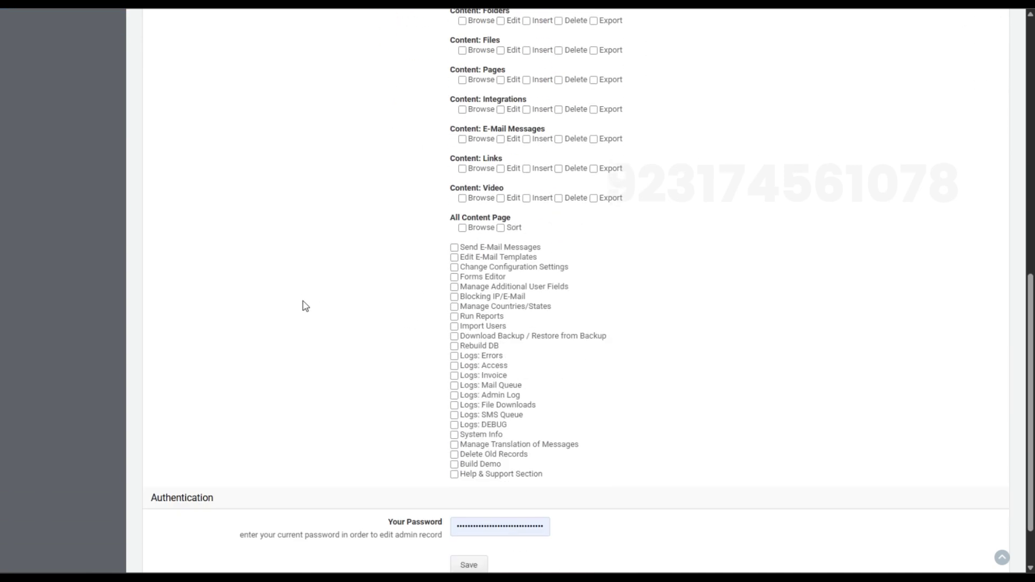
pyautogui.moveTo(465, 461); pyautogui.dragTo(545, 462)
pyautogui.click(582, 468)
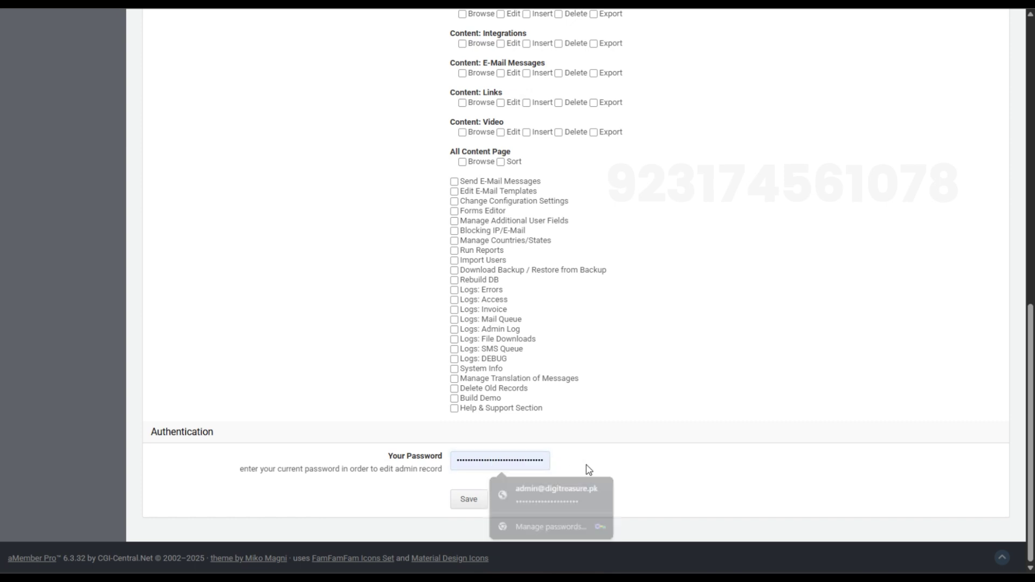
pyautogui.click(469, 502)
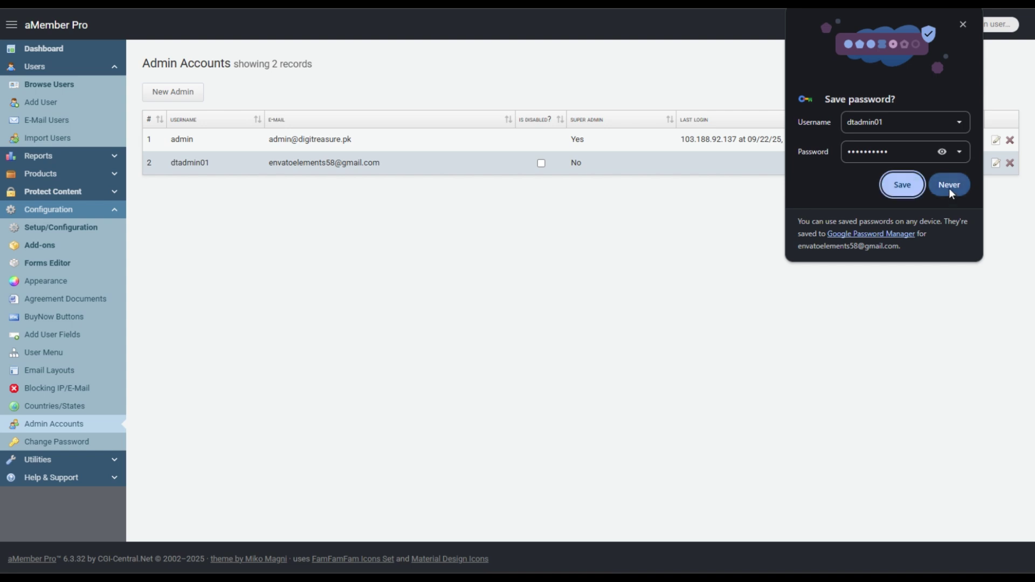
pyautogui.click(949, 191)
pyautogui.moveTo(180, 164); pyautogui.dragTo(384, 164)
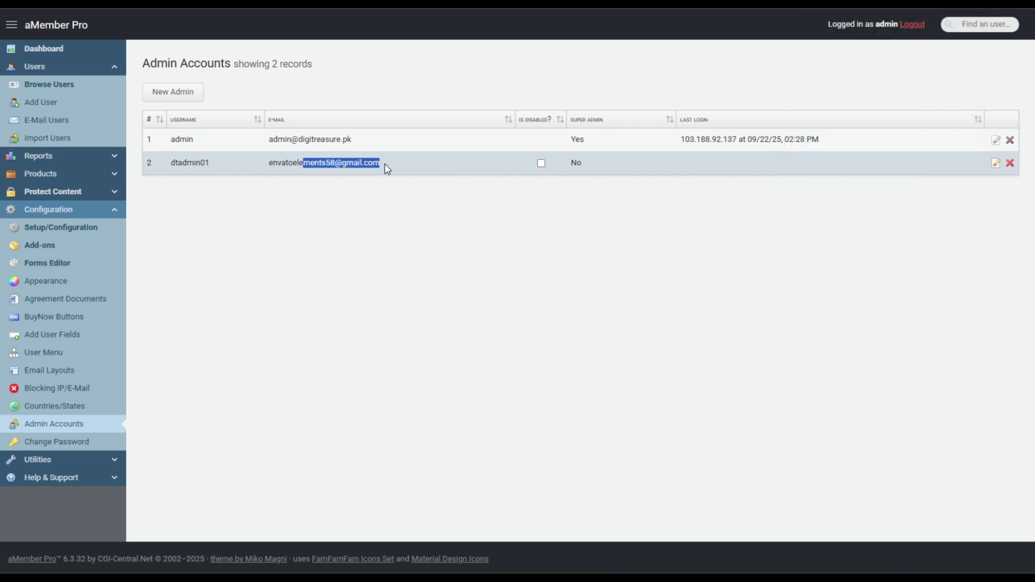
pyautogui.click(414, 251)
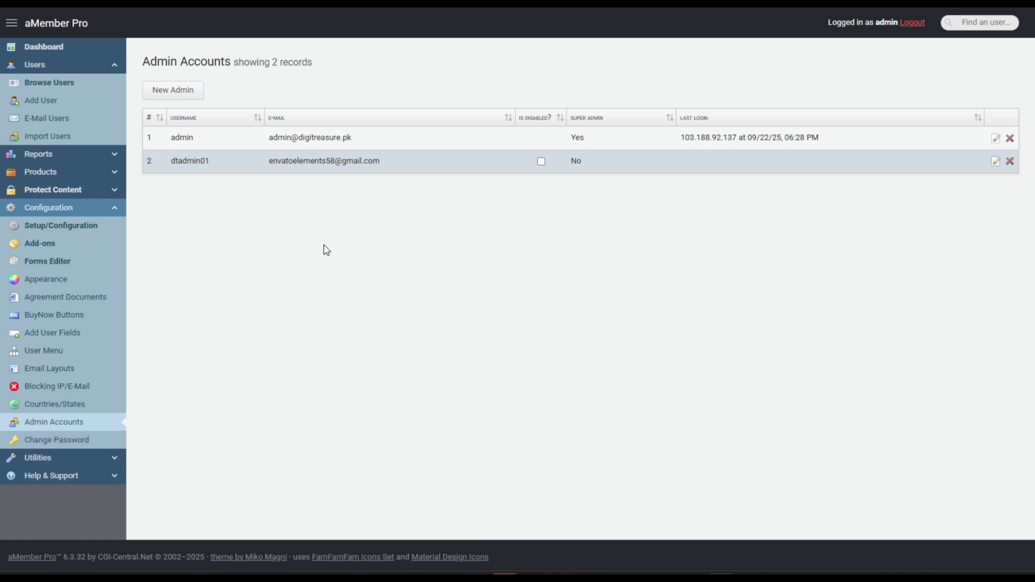
# Start a new product in product management and title it Freepik
pyautogui.click(40, 172)
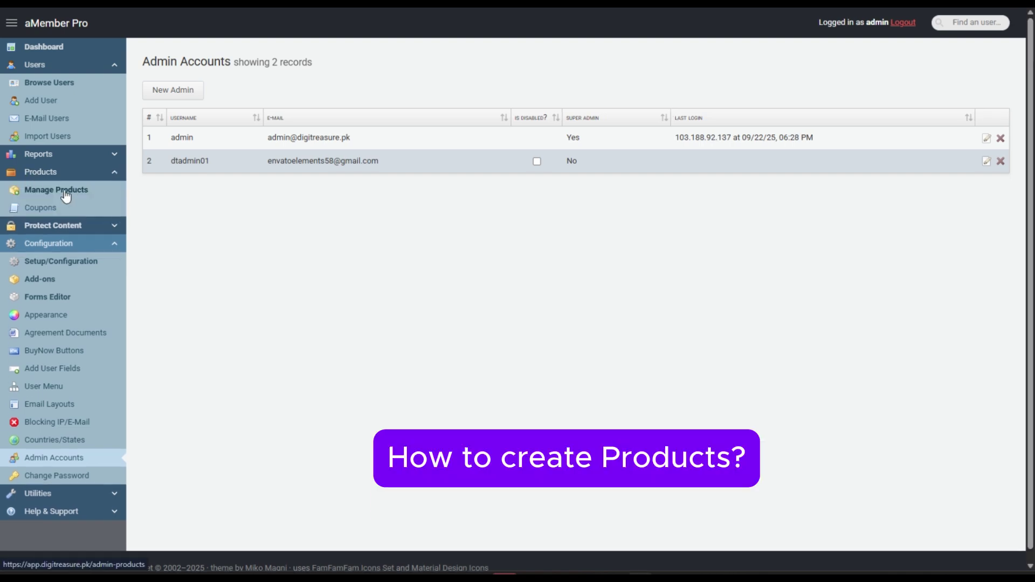
pyautogui.click(66, 195)
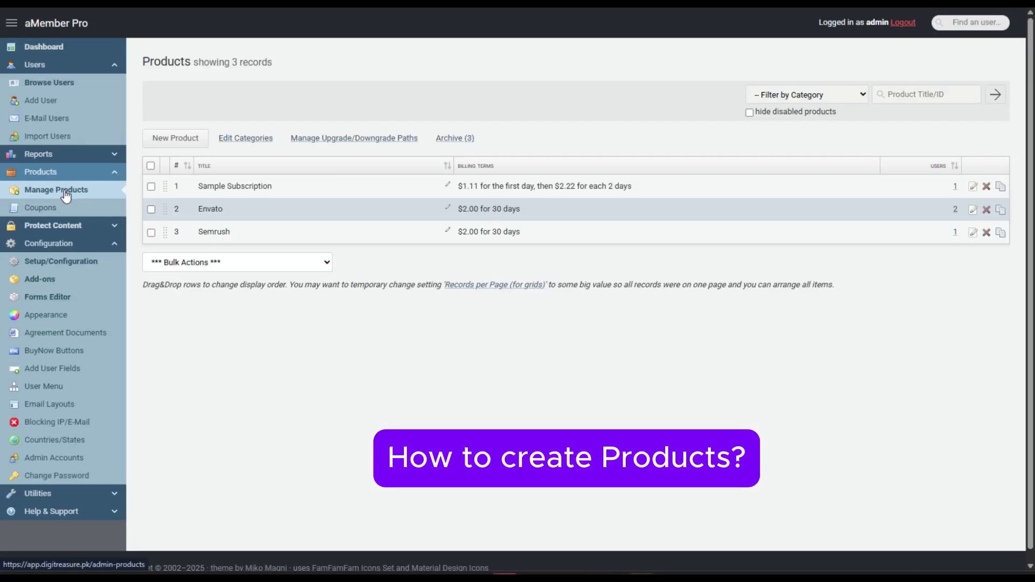
pyautogui.click(184, 141)
pyautogui.click(492, 128)
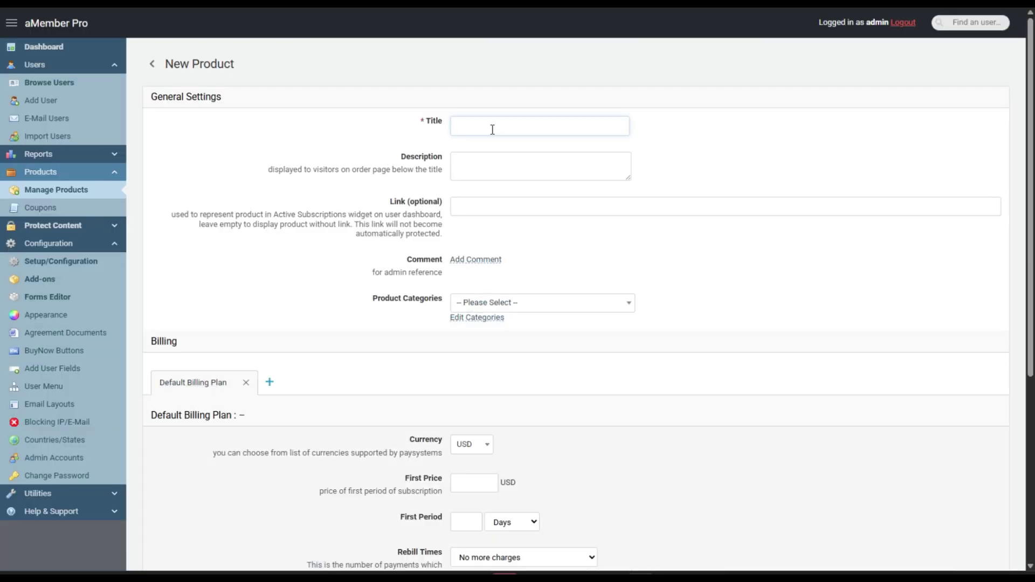
pyautogui.write('Freepik')
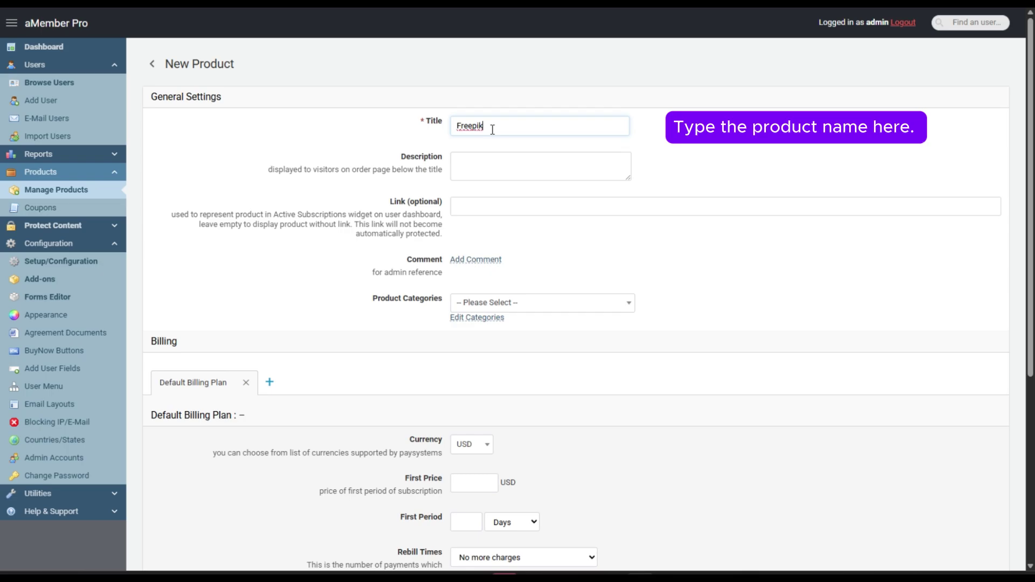
# Set the default billing plan to a first price of 2 USD for a first period of 30 days and save the product
pyautogui.scroll(-5, 492, 130)
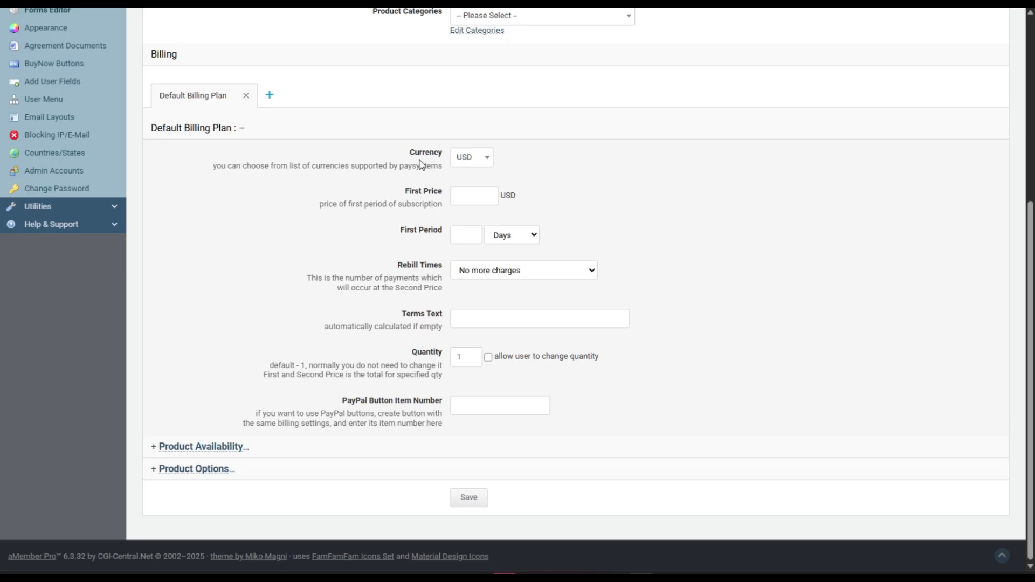
pyautogui.click(483, 161)
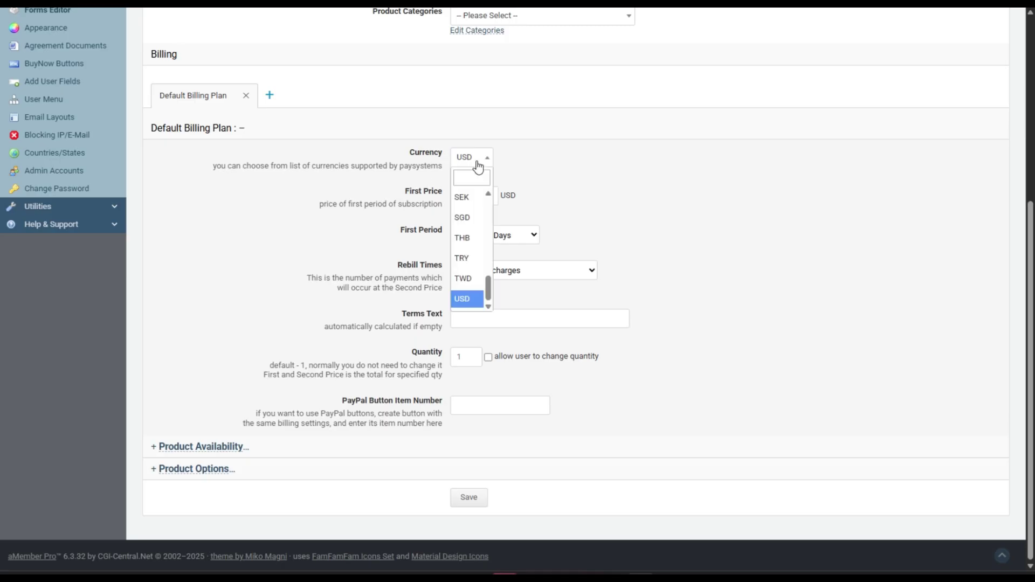
pyautogui.click(478, 162)
pyautogui.click(475, 197)
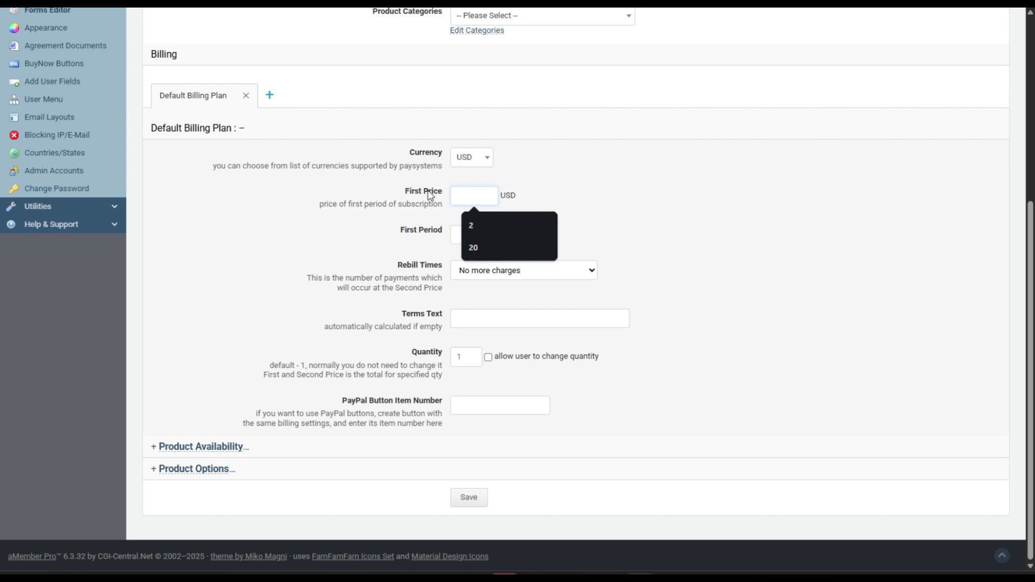
pyautogui.click(487, 226)
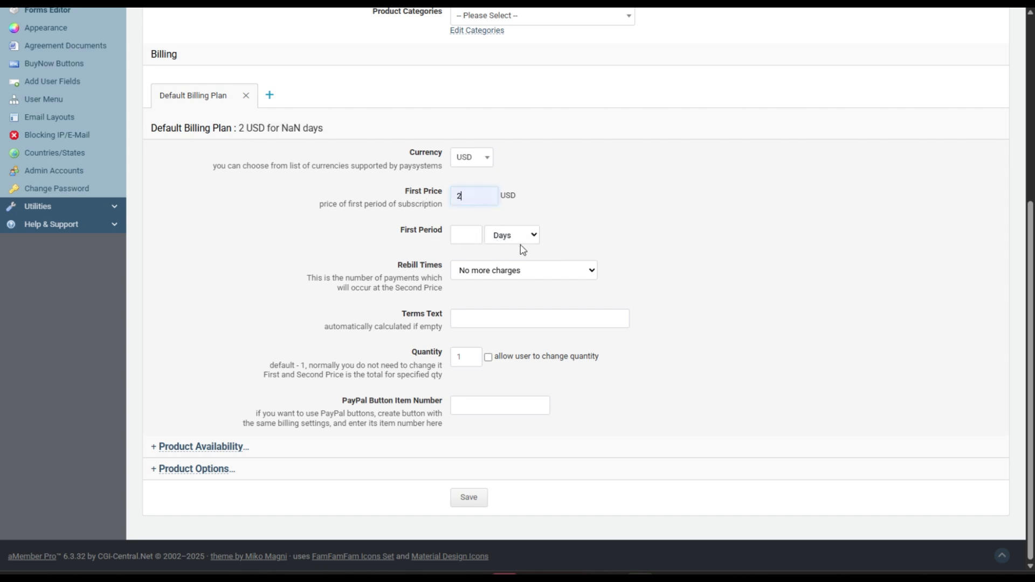
pyautogui.click(462, 234)
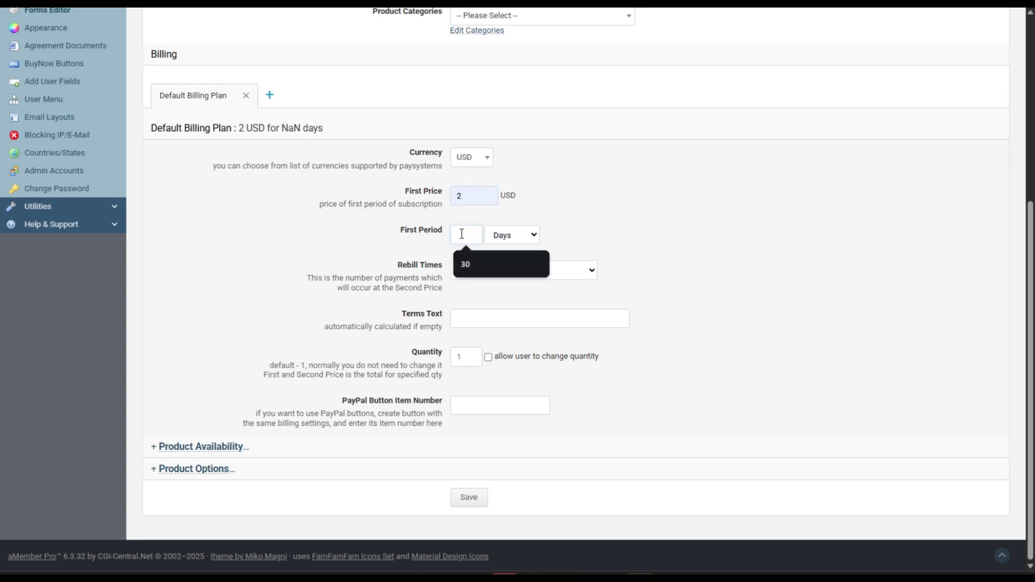
pyautogui.write('30')
pyautogui.click(469, 497)
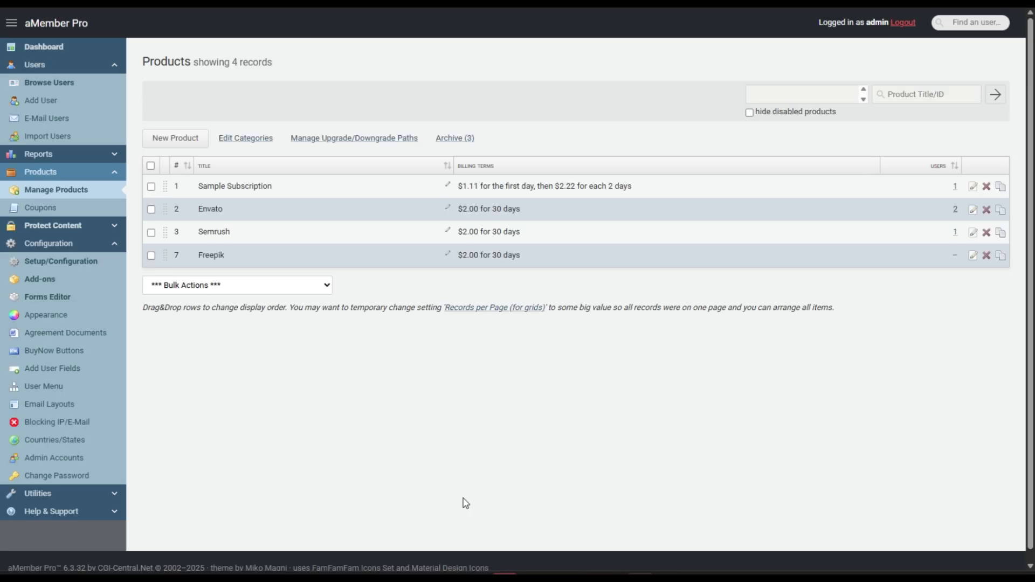
pyautogui.moveTo(266, 258); pyautogui.dragTo(174, 268)
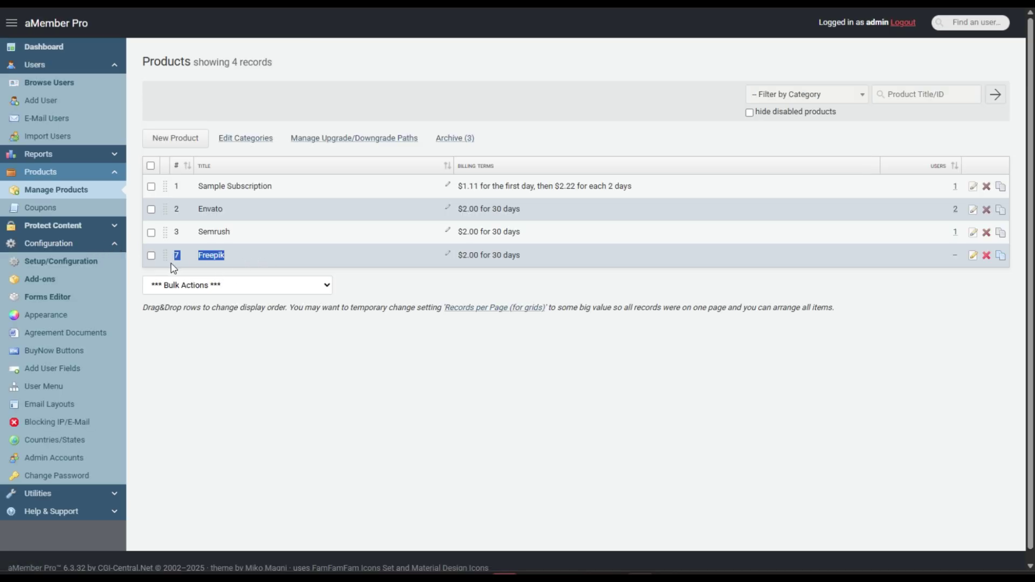
pyautogui.click(276, 385)
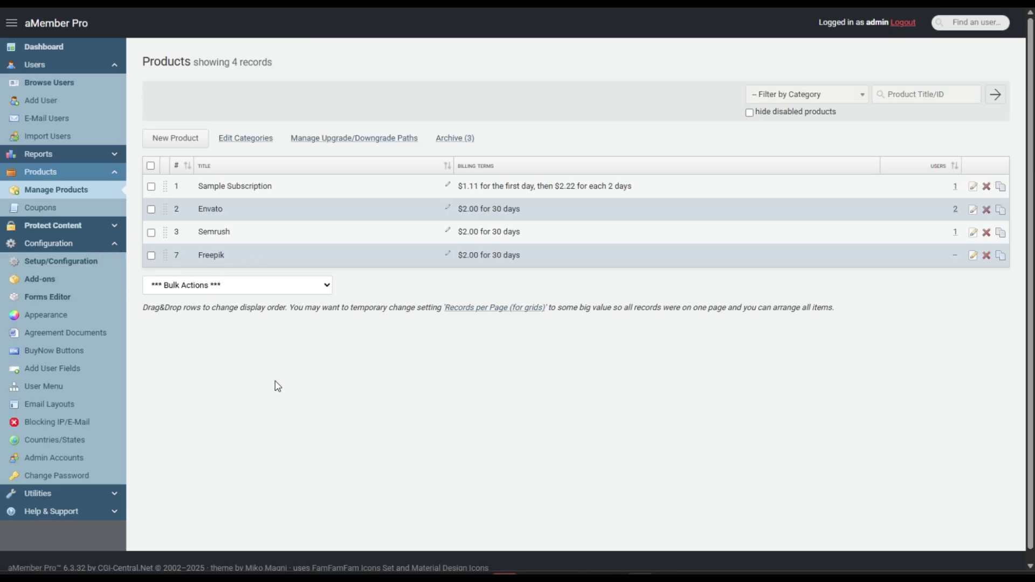
# Create a new protected content page titled Freepik with the path freepik
pyautogui.click(81, 227)
pyautogui.click(80, 283)
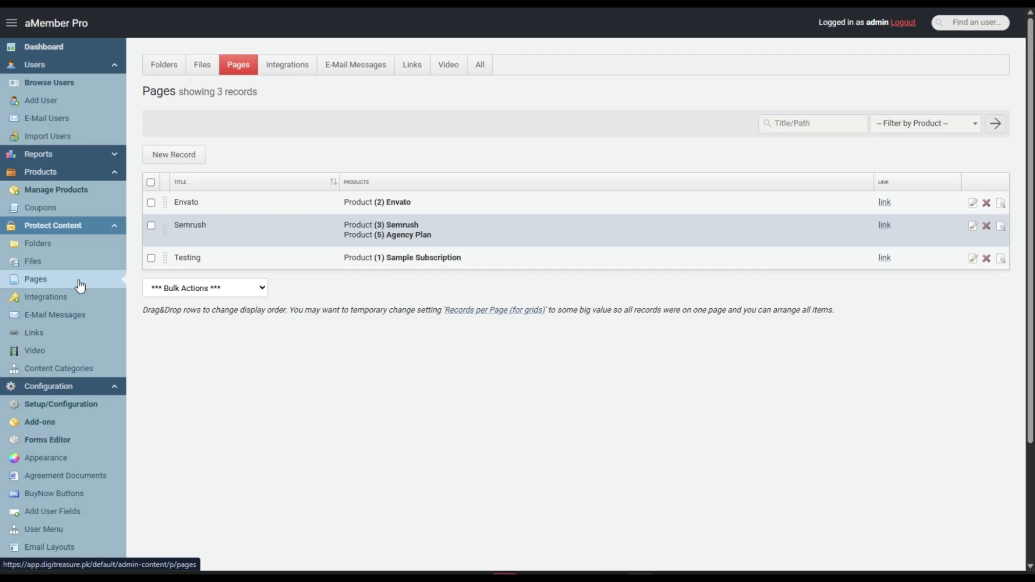
pyautogui.click(187, 166)
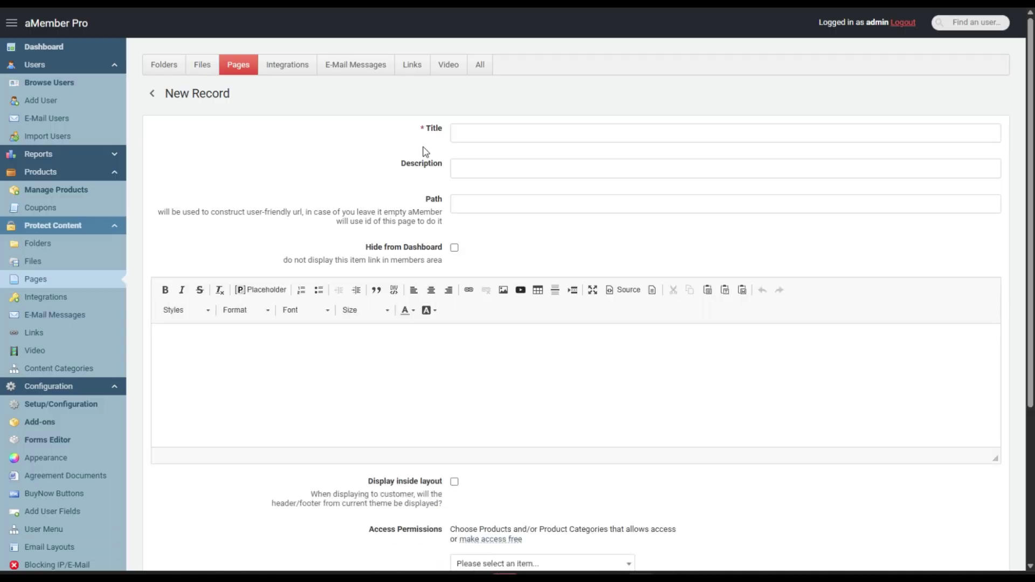
pyautogui.click(482, 133)
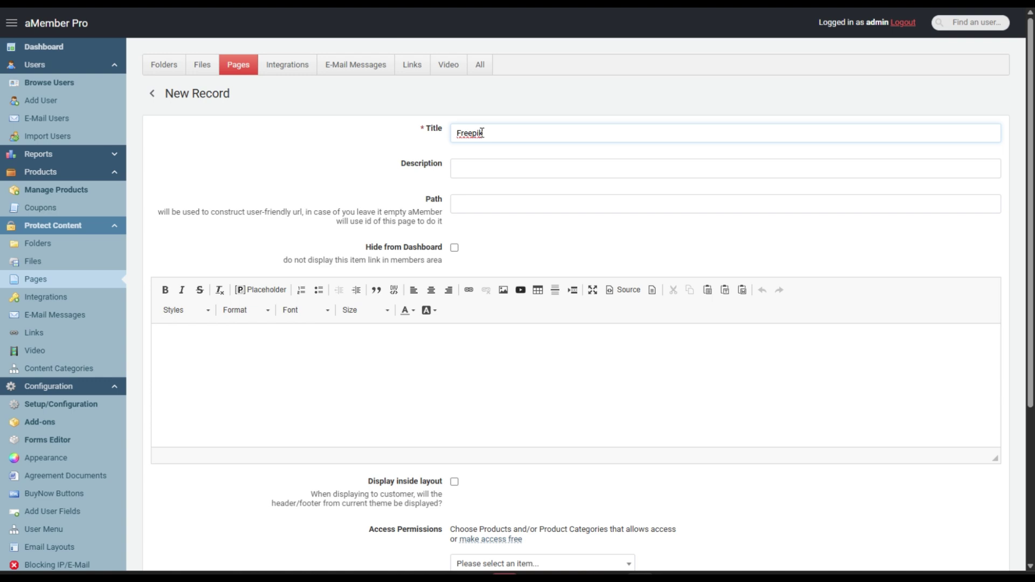
pyautogui.click(477, 210)
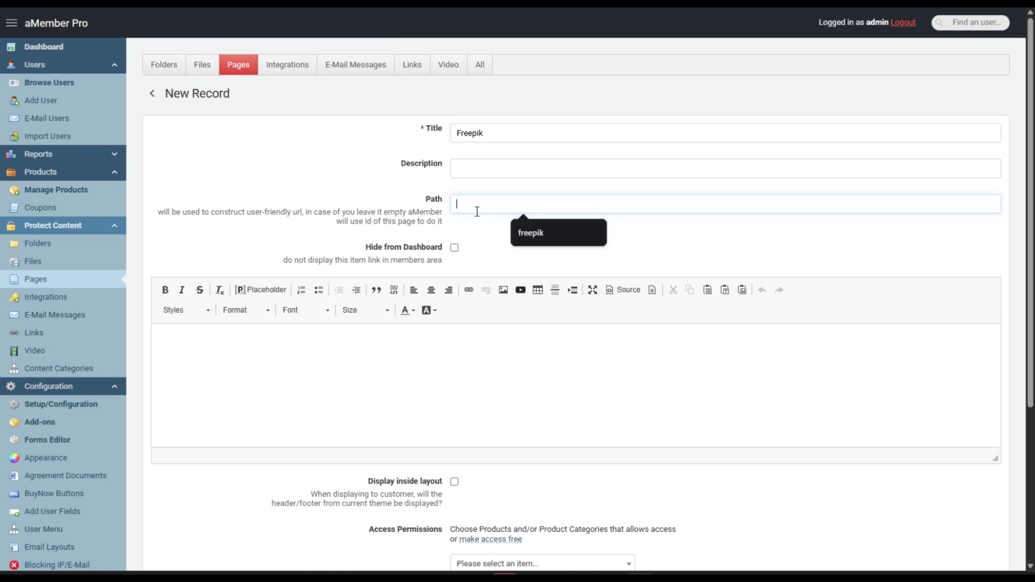
pyautogui.click(546, 241)
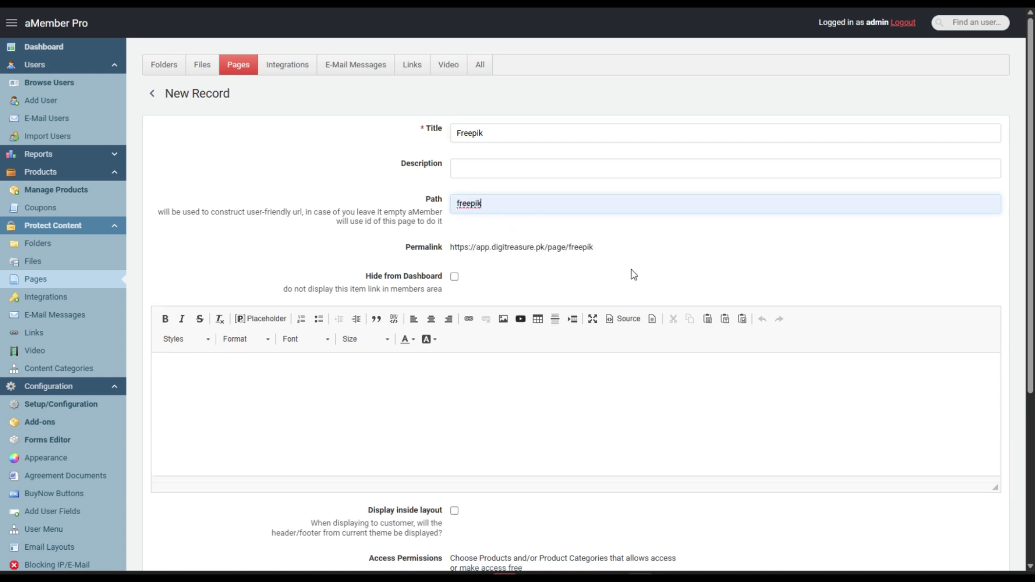
# Switch the page content editor to HTML source and paste the copied extension access page code
pyautogui.click(624, 318)
pyautogui.scroll(-1, 477, 314)
pyautogui.click(478, 314)
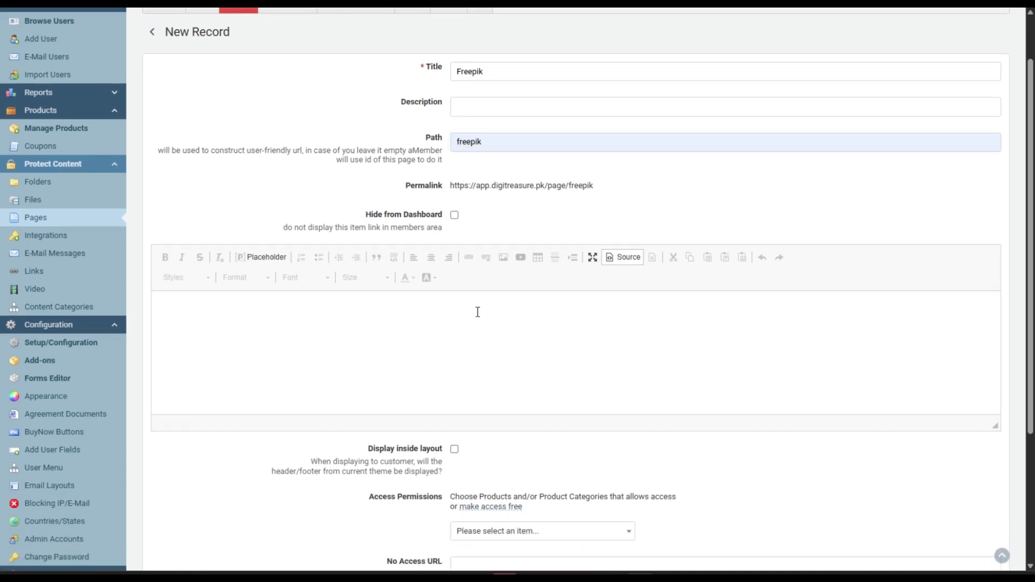
pyautogui.hotkey('ctrl', 'v')
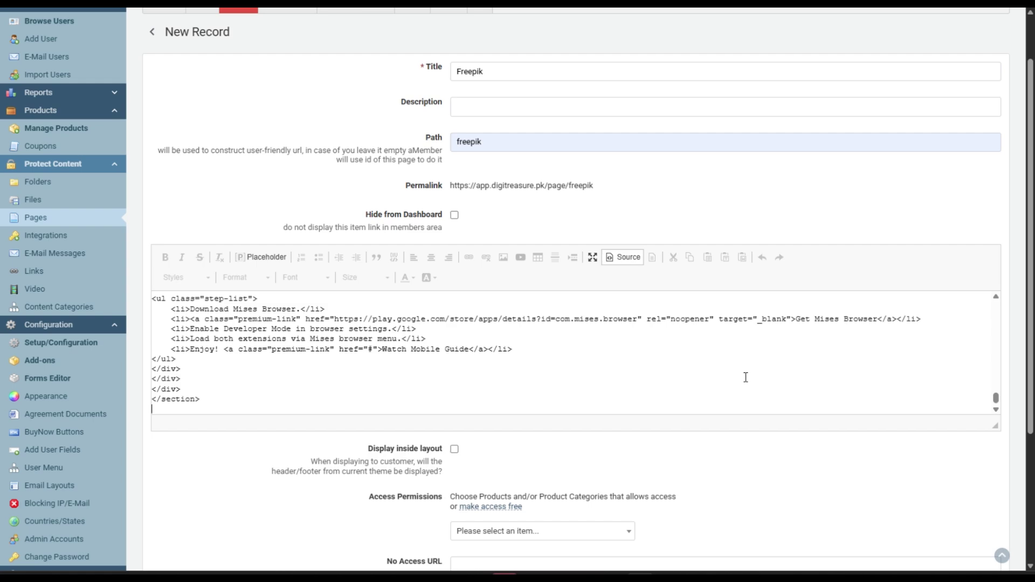
# Find semrush in the page source and change the logo image file name to freepik.png
pyautogui.scroll(10, 668, 325)
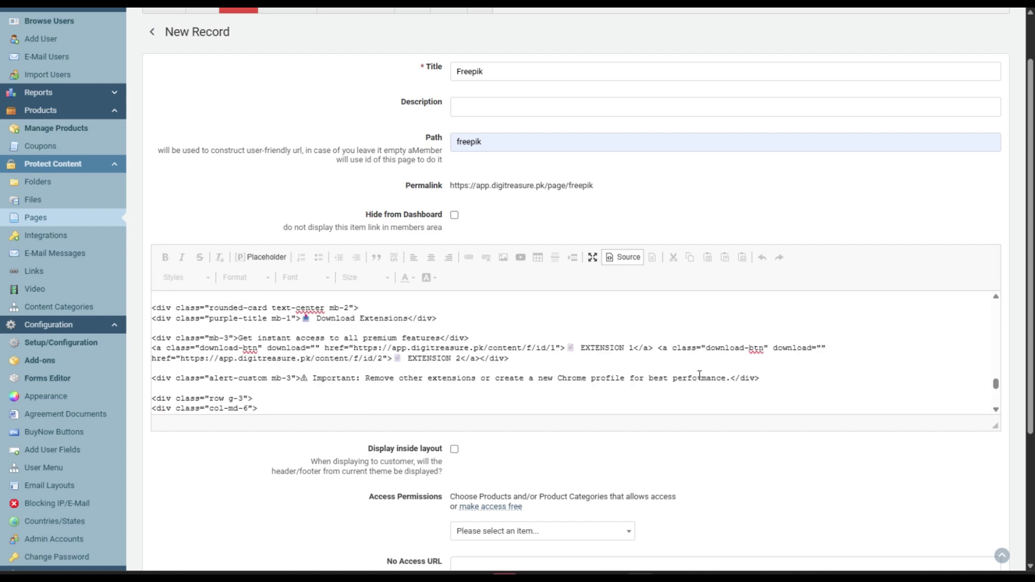
pyautogui.scroll(10, 699, 376)
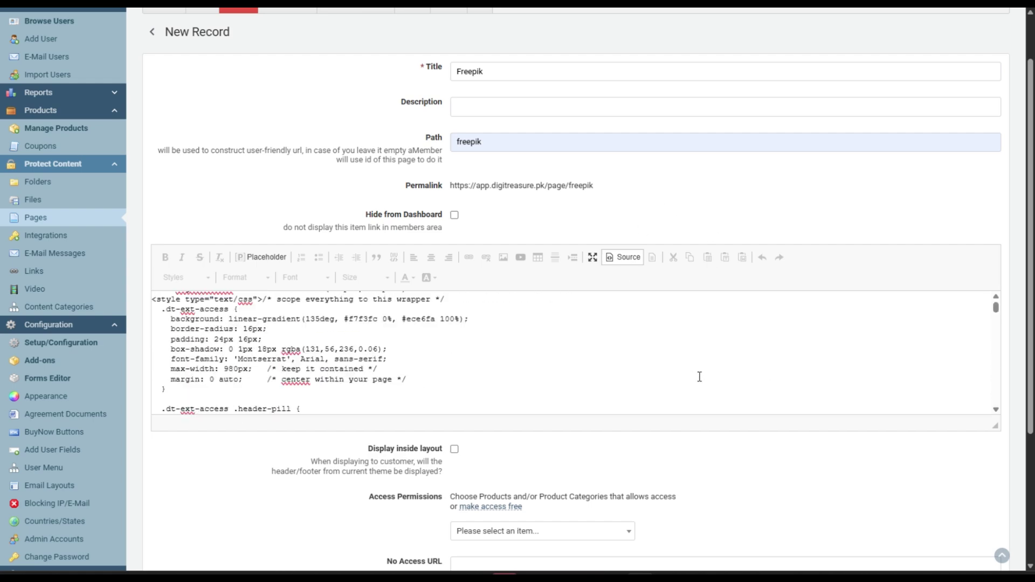
pyautogui.hotkey('ctrl', 'f')
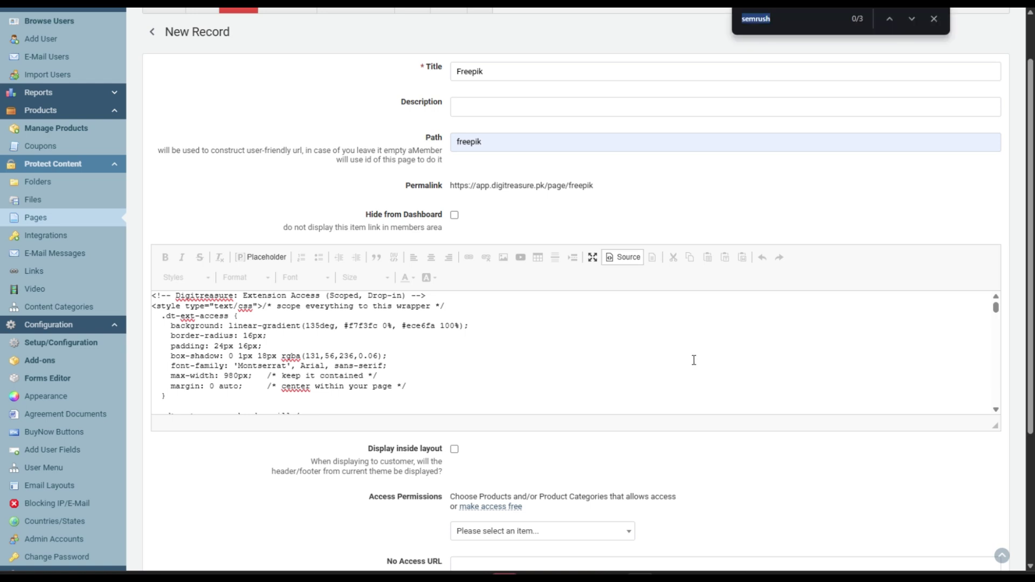
pyautogui.press('Return')
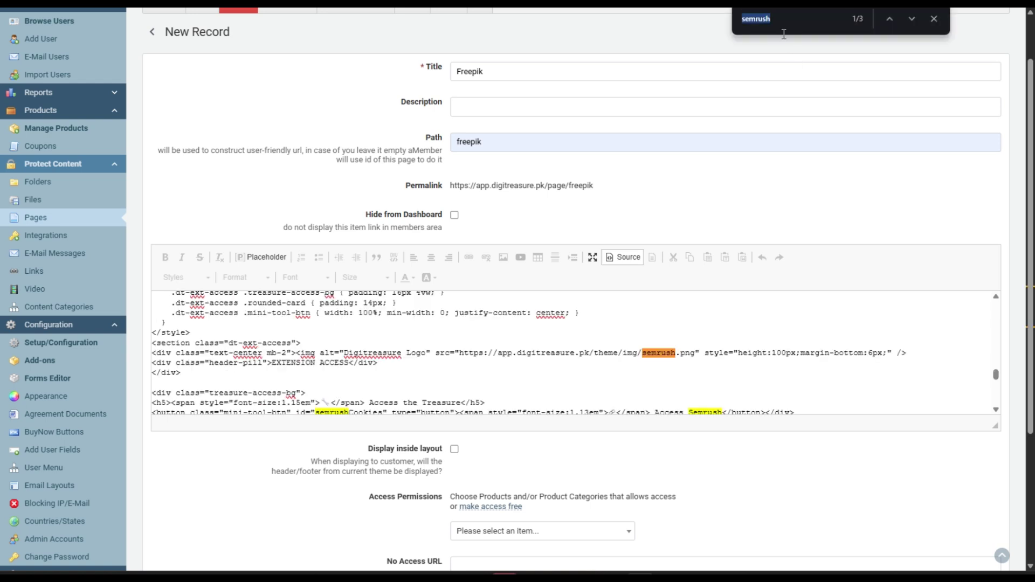
pyautogui.click(674, 357)
pyautogui.press('BackSpace')
pyautogui.press('BackSpace')
pyautogui.press('BackSpace')
pyautogui.press('BackSpace')
pyautogui.press('BackSpace')
pyautogui.press('BackSpace')
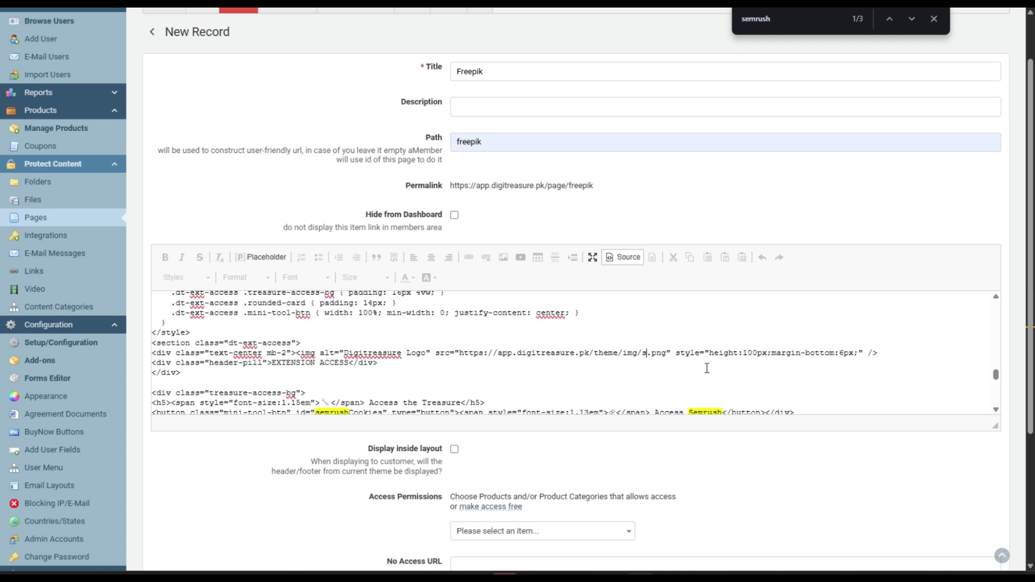
pyautogui.press('BackSpace')
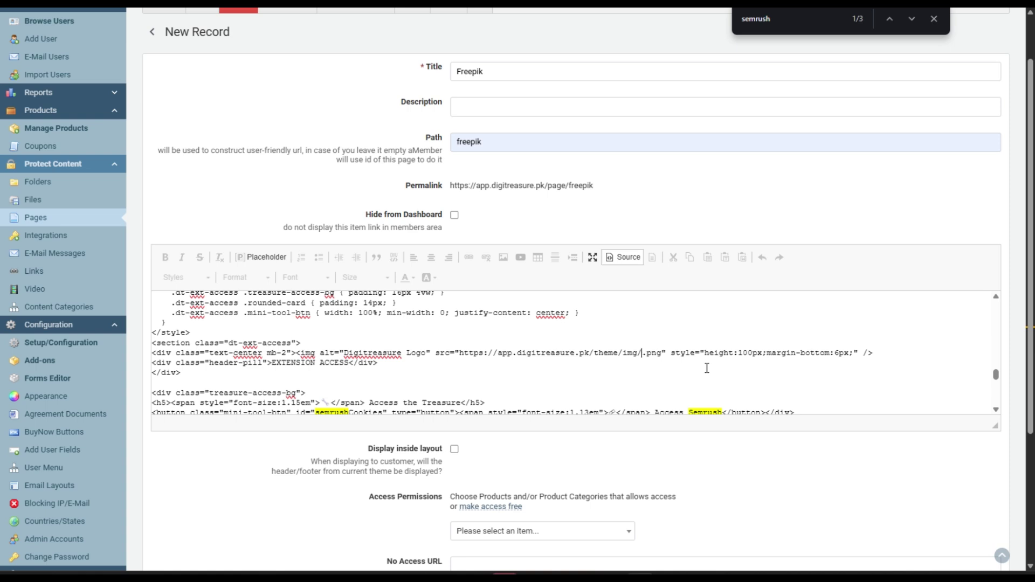
pyautogui.write('freepik')
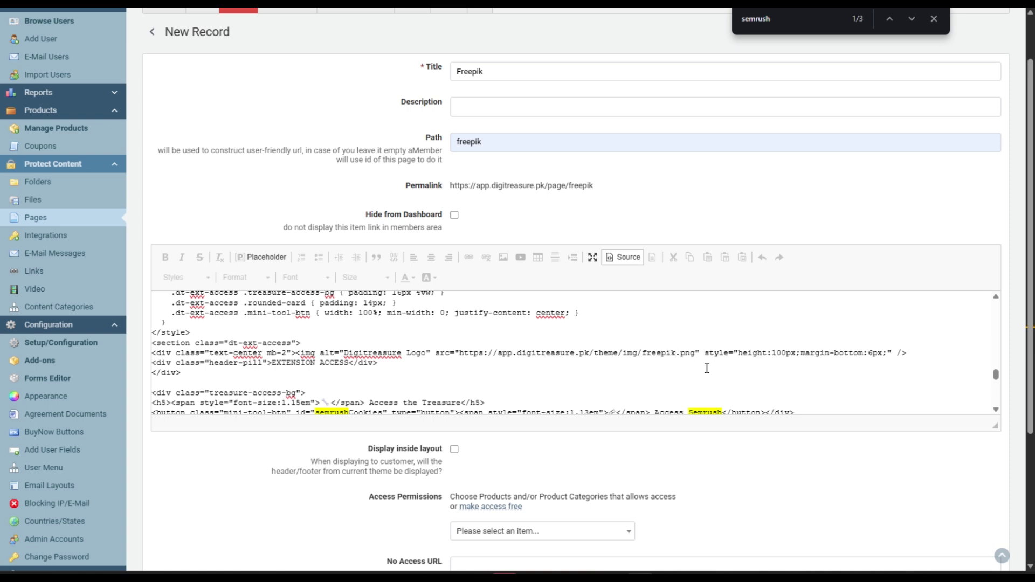
# Change the access button's id in the page source to freepikCookies
pyautogui.scroll(-2, 674, 343)
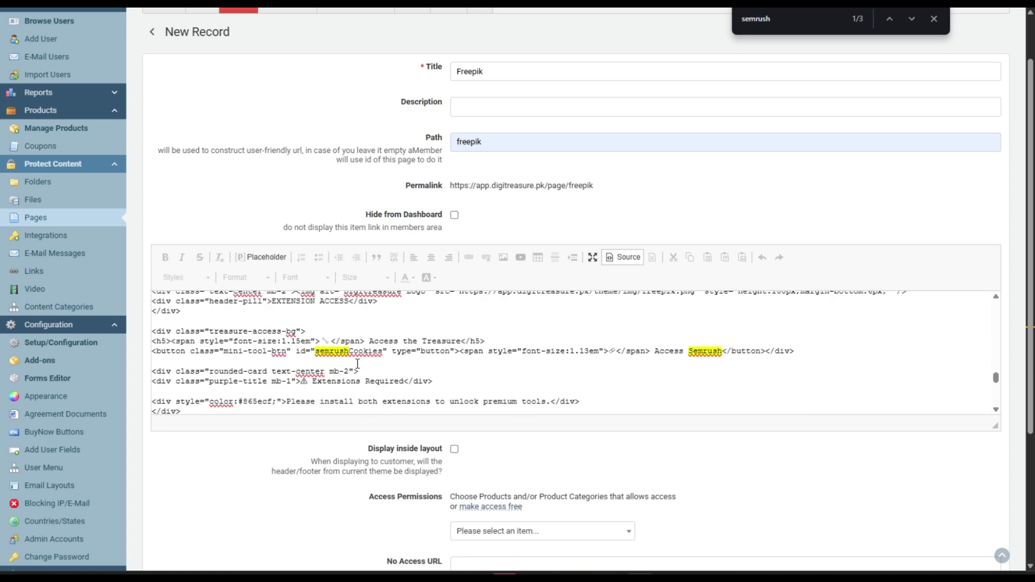
pyautogui.press('BackSpace')
pyautogui.press('BackSpace')
pyautogui.press('BackSpace')
pyautogui.press('BackSpace')
pyautogui.press('BackSpace')
pyautogui.press('BackSpace')
pyautogui.press('BackSpace')
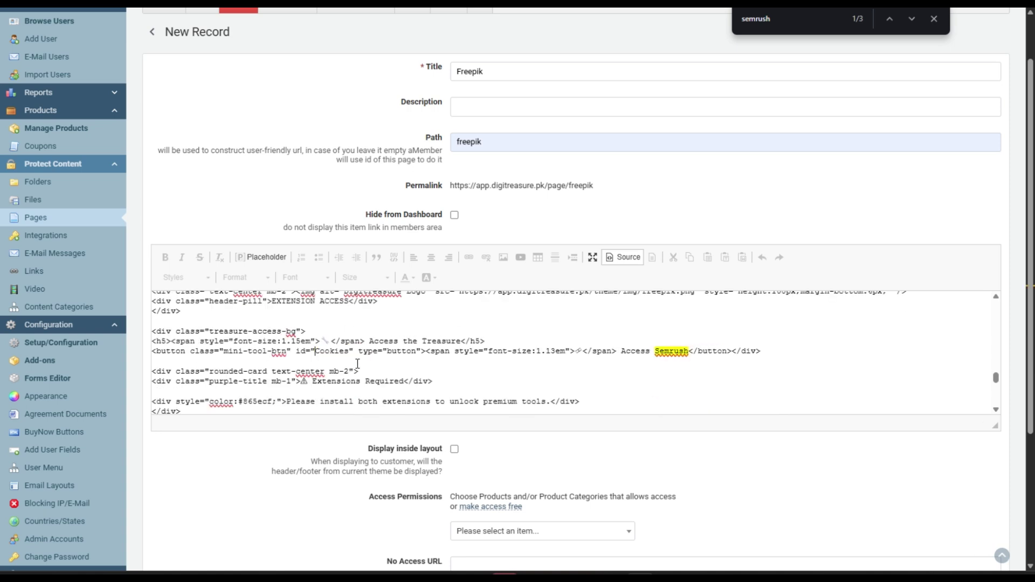
pyautogui.write('freepik')
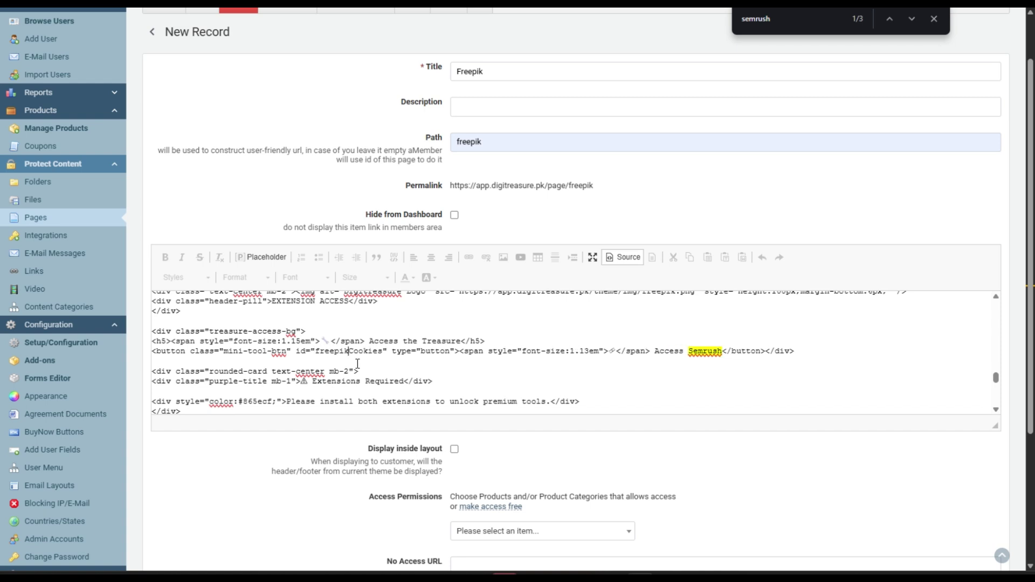
# Change the access button's label to Access Freepik and search the code again for remaining semrush mentions
pyautogui.scroll(5, 357, 364)
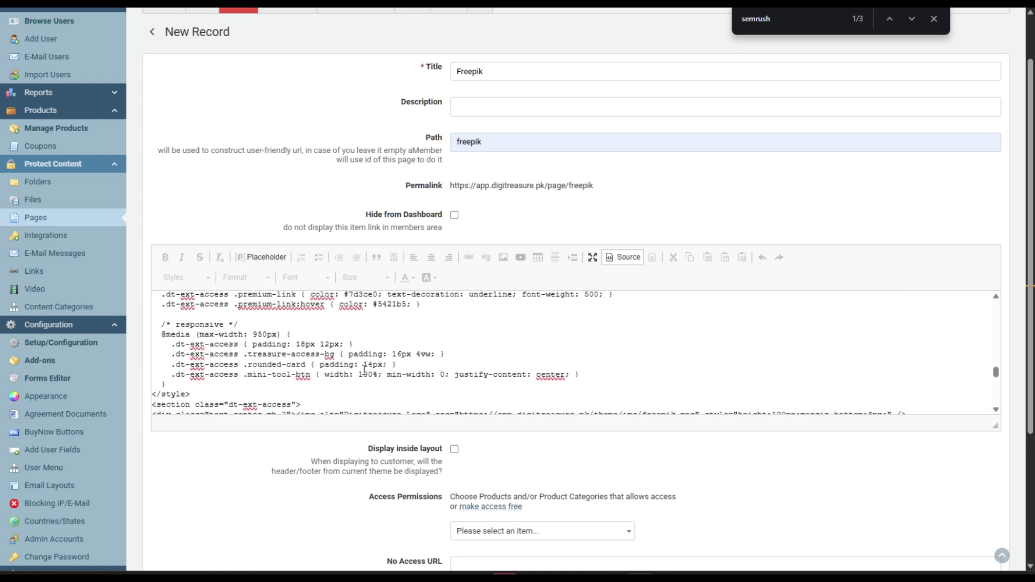
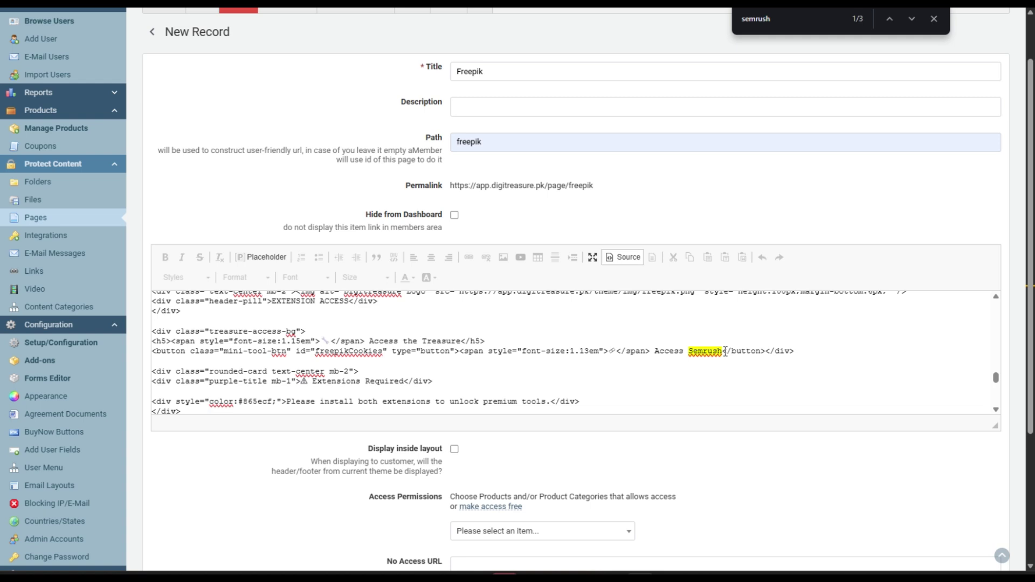
pyautogui.moveTo(725, 351); pyautogui.dragTo(687, 354)
pyautogui.write('Fr')
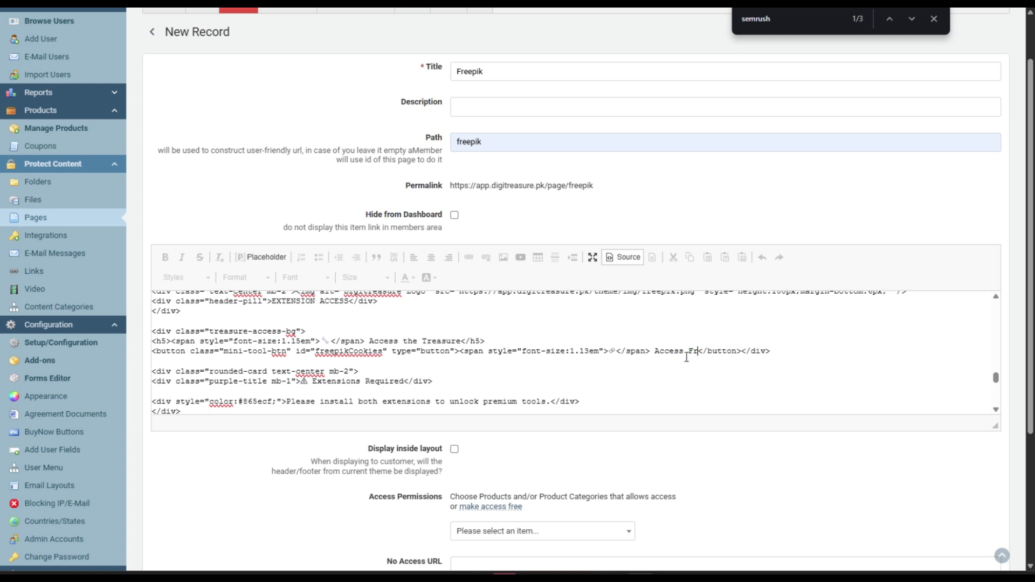
pyautogui.write('eepik')
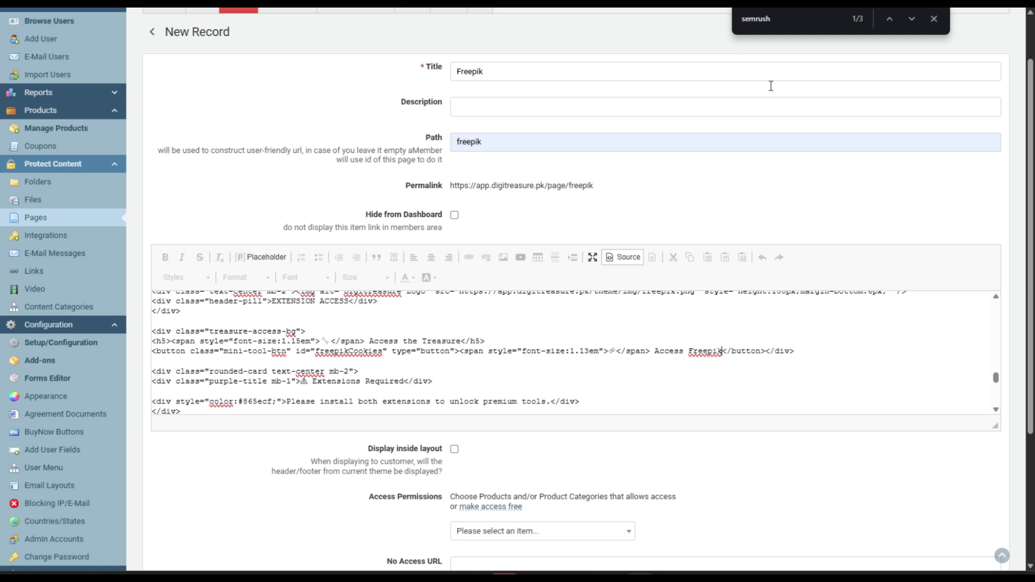
pyautogui.click(791, 16)
# Enable display inside layout, grant page access to the Freepik product, and save the page
pyautogui.scroll(-3, 689, 329)
pyautogui.scroll(-2, 335, 446)
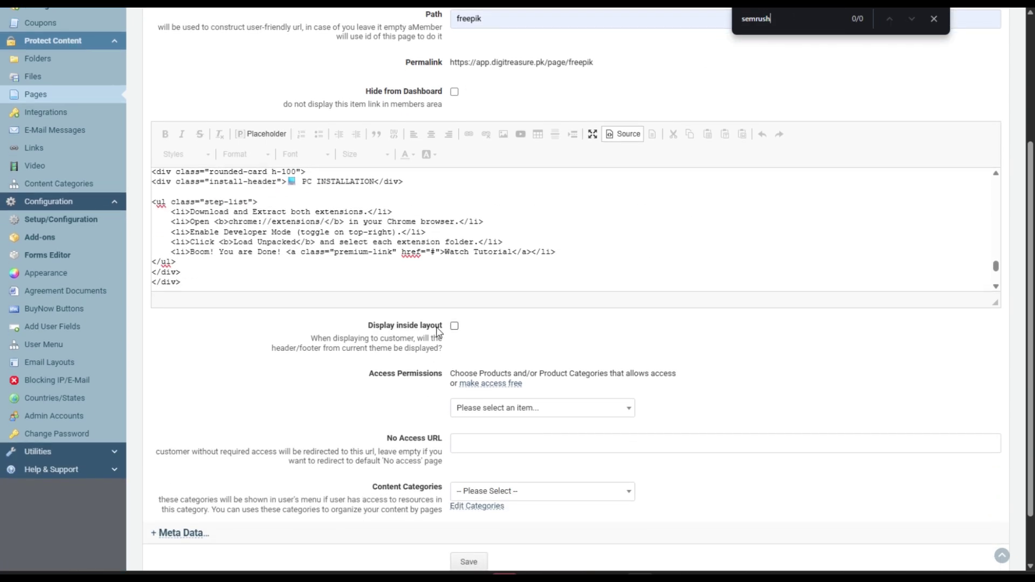
pyautogui.click(455, 327)
pyautogui.scroll(-2, 539, 324)
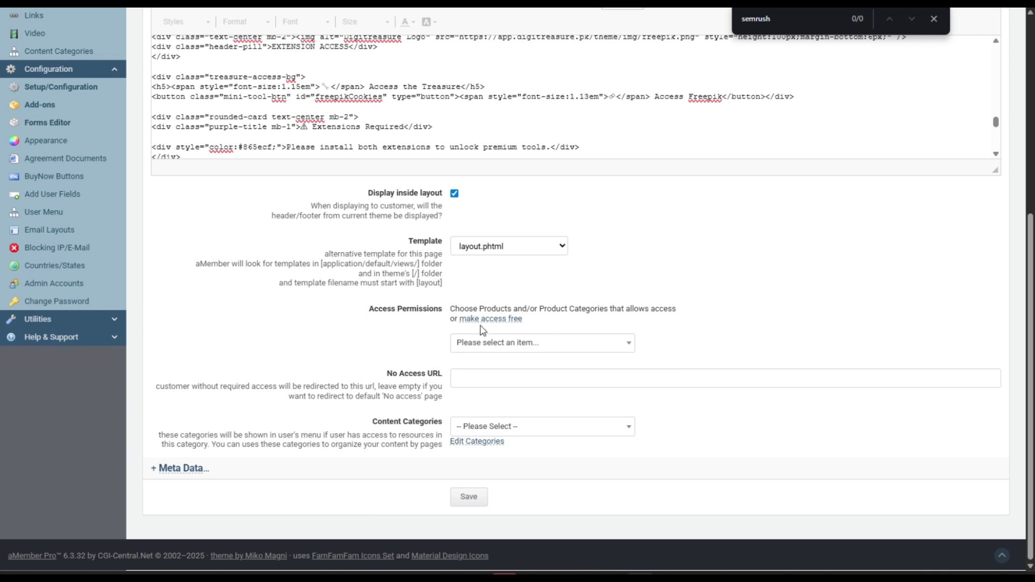
pyautogui.click(512, 345)
pyautogui.scroll(-3, 526, 409)
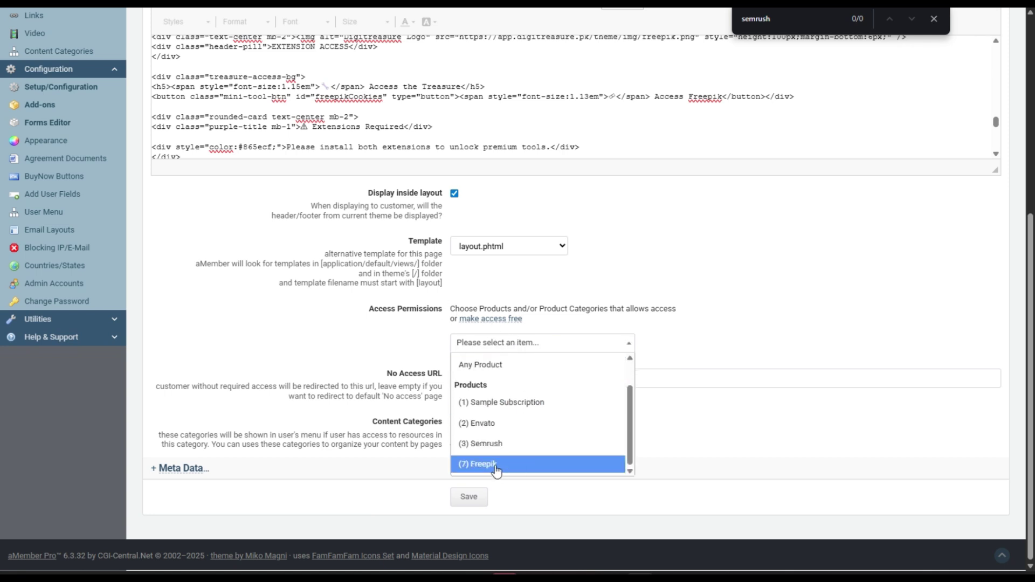
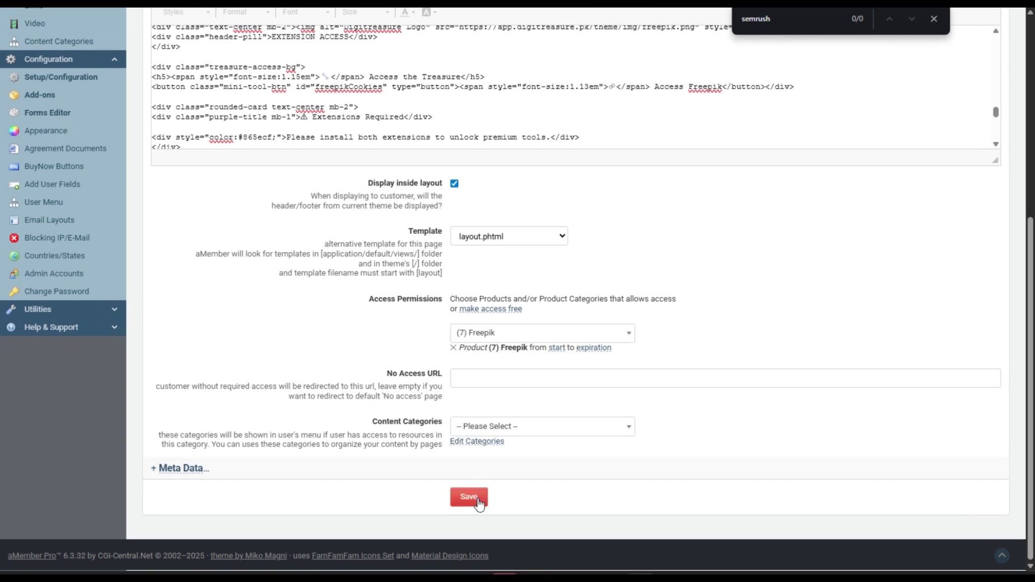
pyautogui.click(479, 503)
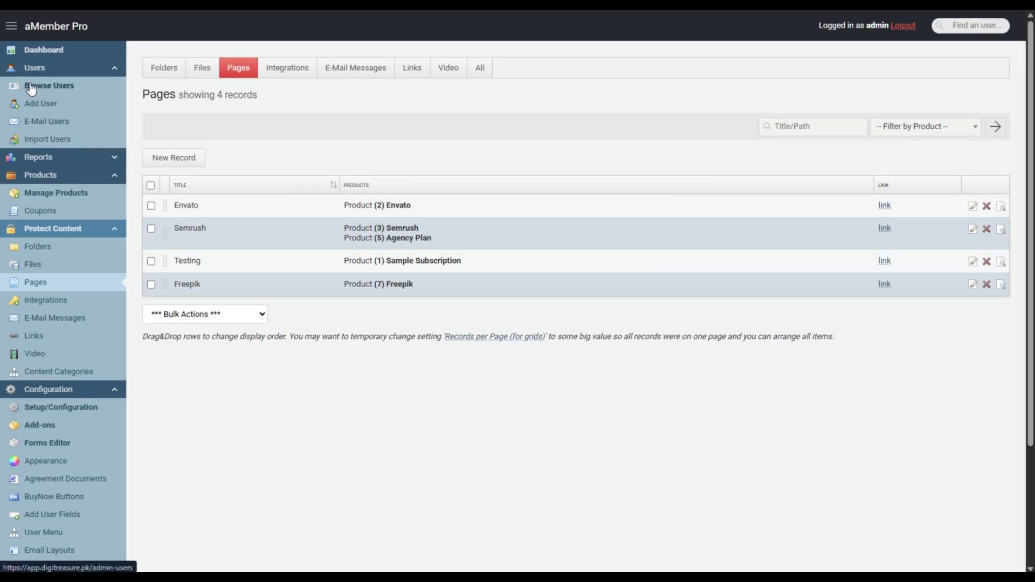
# Open the pending user's record and manually add Freepik access from 09/22/25 to 10/22/25
pyautogui.click(32, 85)
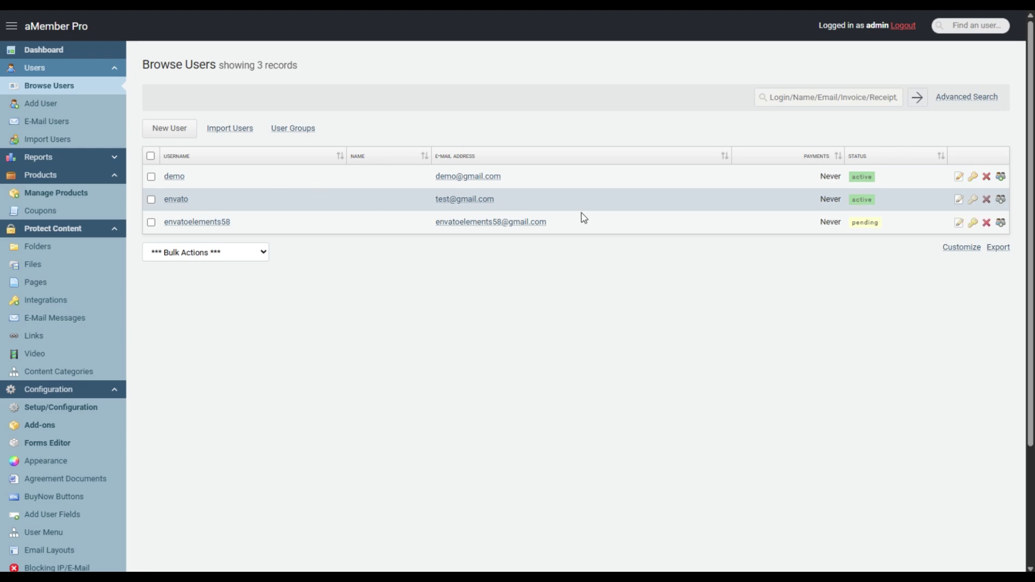
pyautogui.click(958, 223)
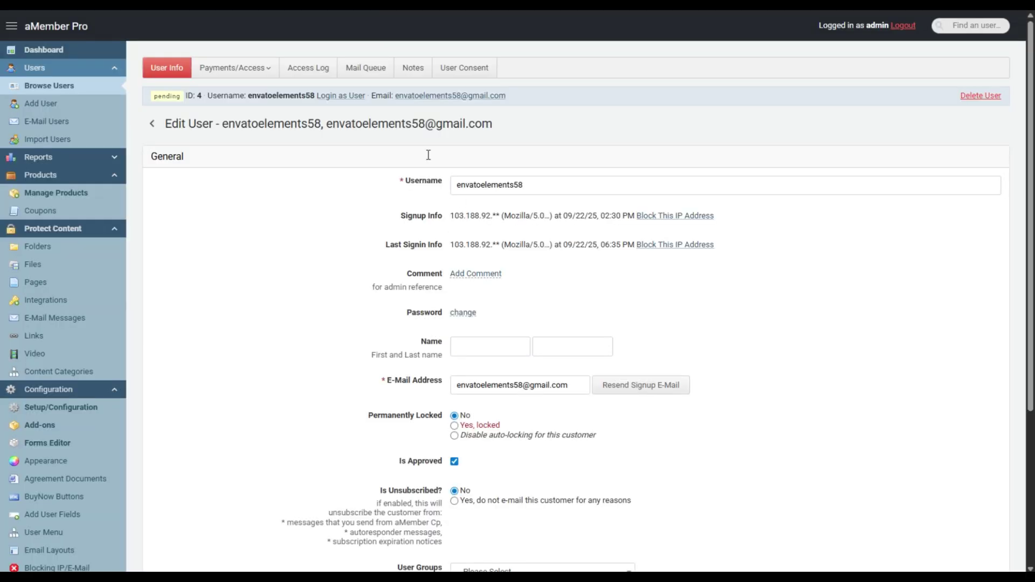
pyautogui.click(239, 88)
pyautogui.click(235, 240)
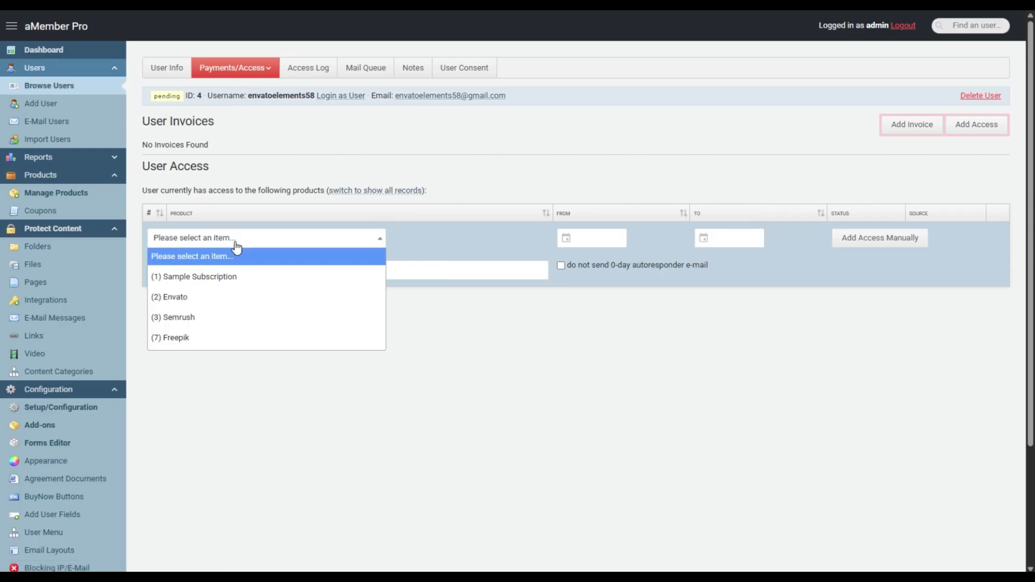
pyautogui.click(226, 340)
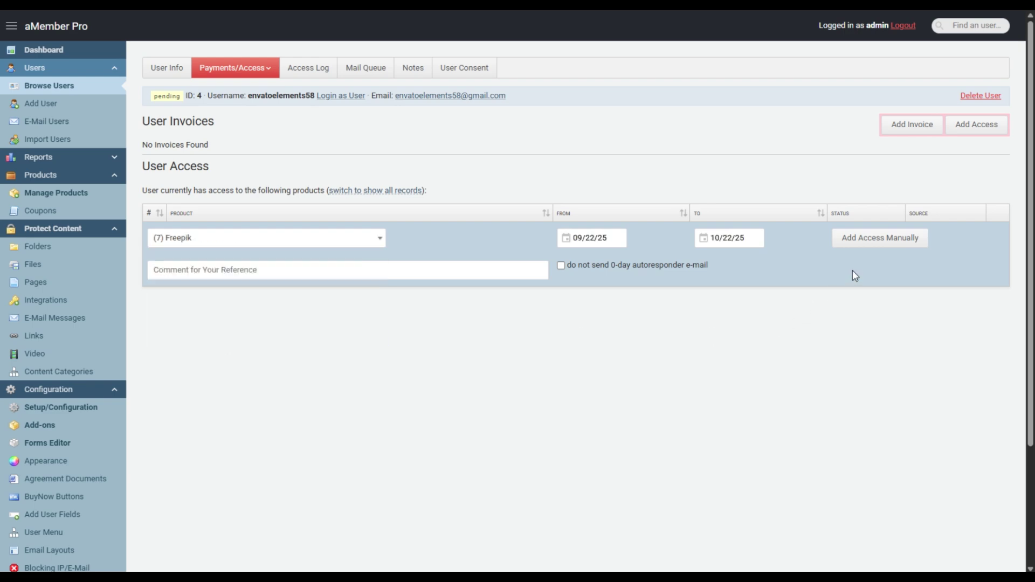
pyautogui.click(872, 244)
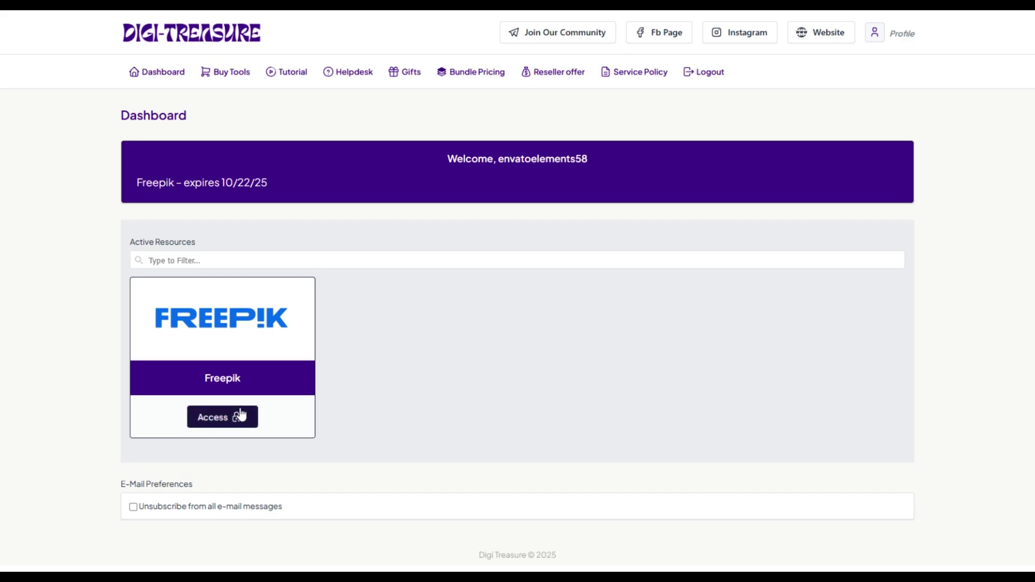
# Open the Freepik resource from the member dashboard and examine its logo, access button, extension downloads and installation instructions
pyautogui.click(197, 416)
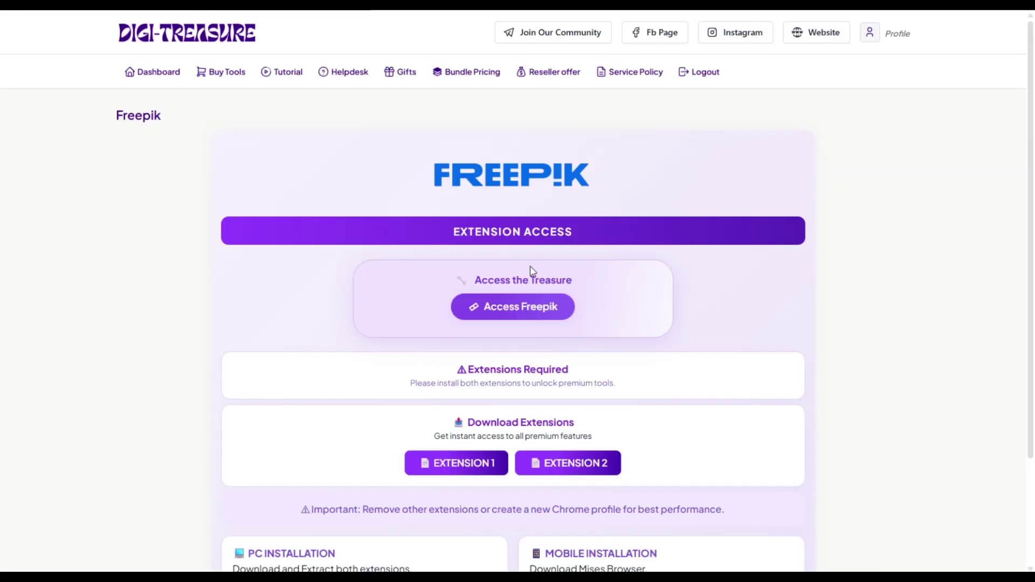
pyautogui.scroll(-3, 532, 254)
pyautogui.scroll(3, 648, 419)
pyautogui.scroll(-2, 606, 302)
pyautogui.scroll(2, 613, 286)
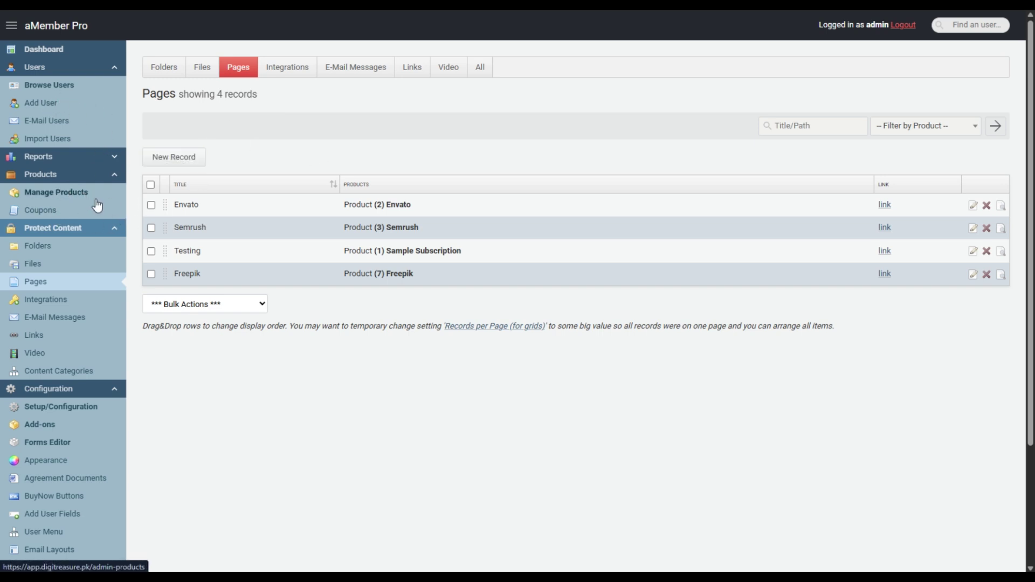
# Archive the existing Agency plan product in product management
pyautogui.click(78, 202)
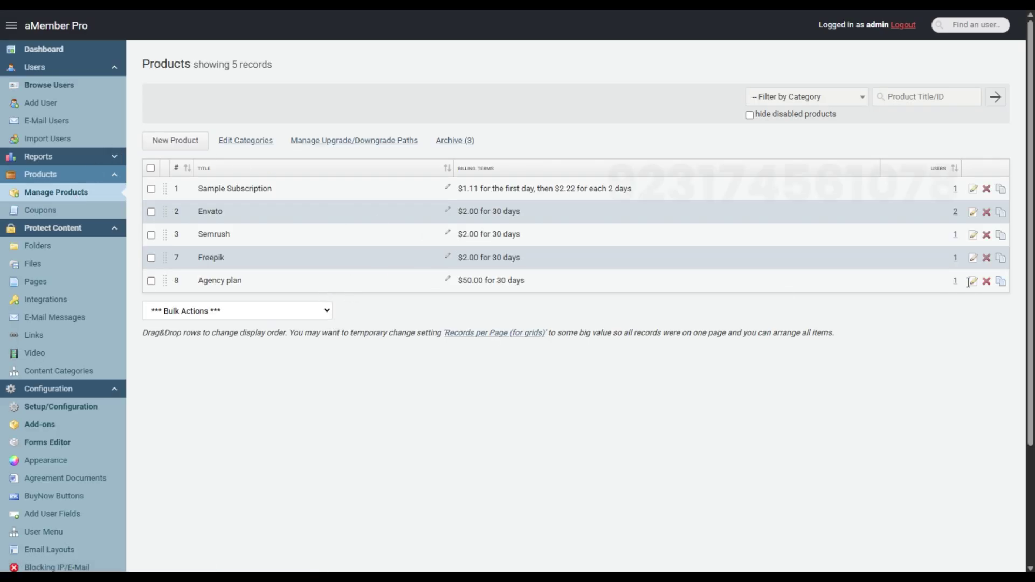
pyautogui.click(986, 281)
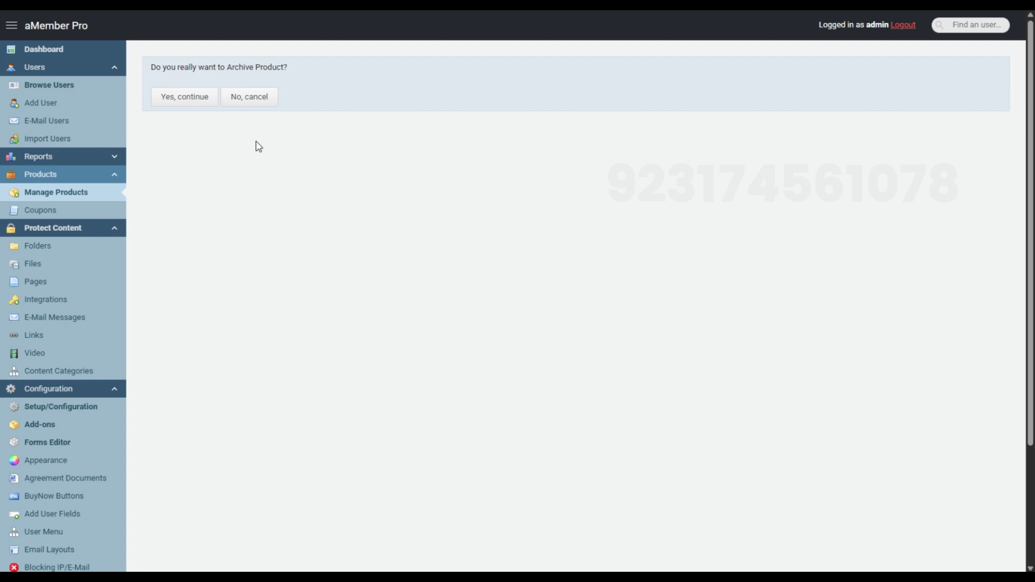
pyautogui.click(172, 101)
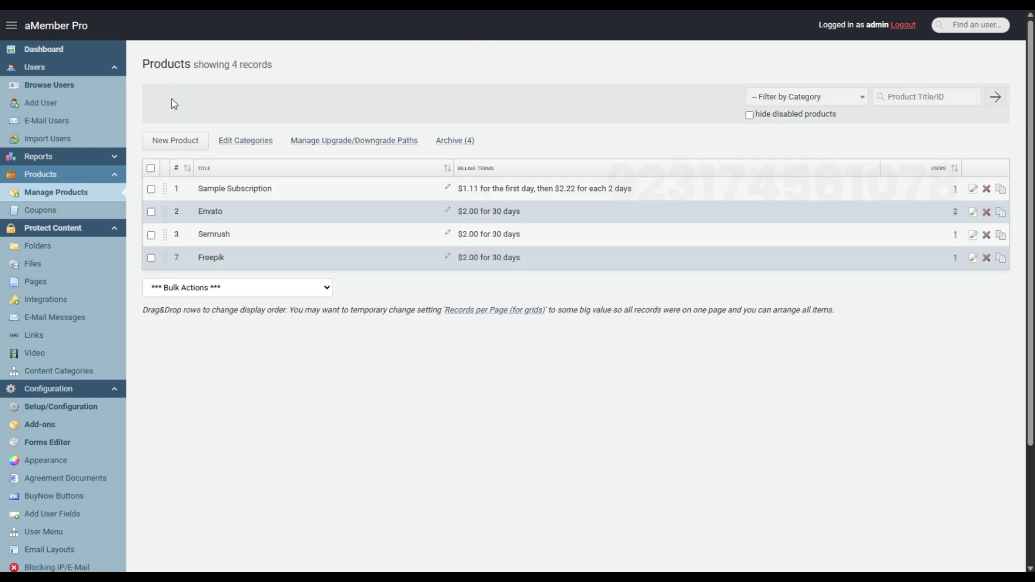
# Create a product titled Agency plan with a first price of 2 USD for a first period of 30 days
pyautogui.click(167, 138)
pyautogui.click(490, 135)
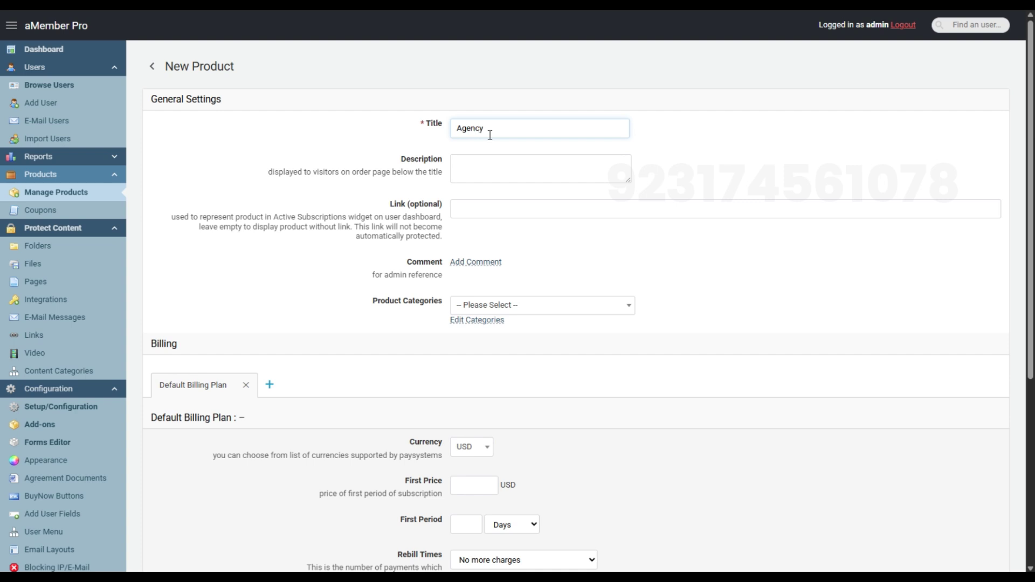
pyautogui.scroll(-3, 488, 283)
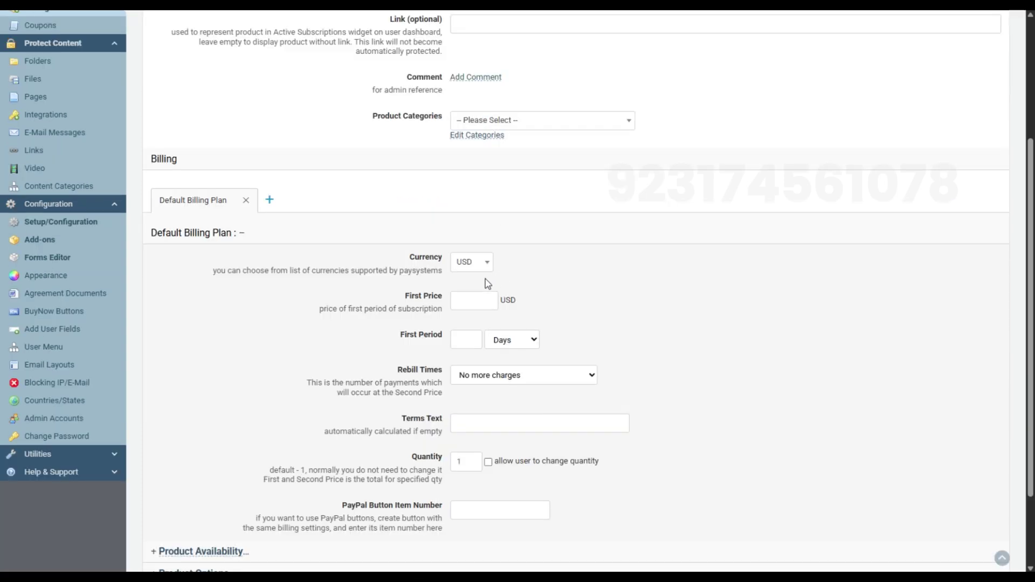
pyautogui.click(462, 299)
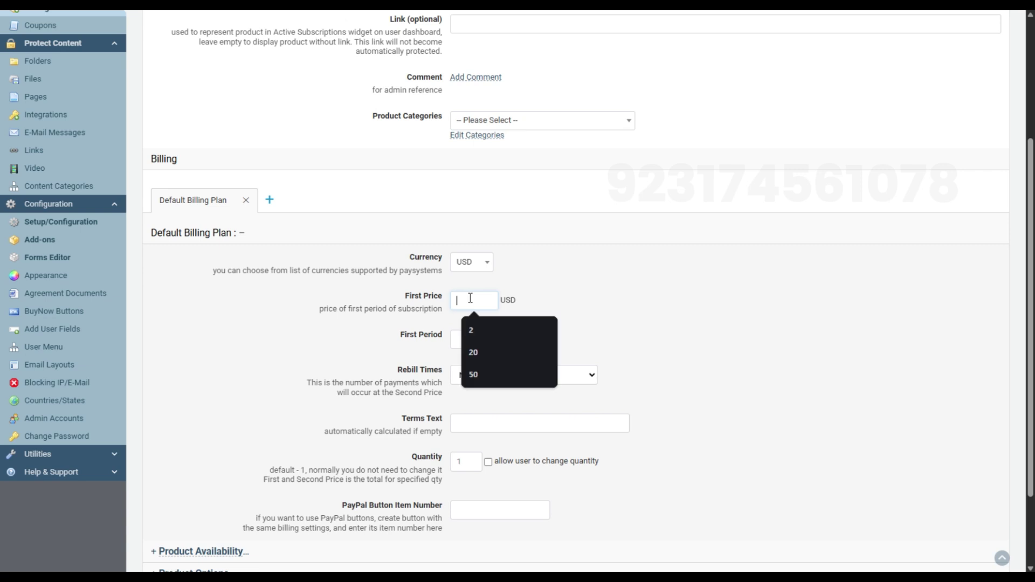
pyautogui.click(496, 329)
pyautogui.scroll(-2, 477, 339)
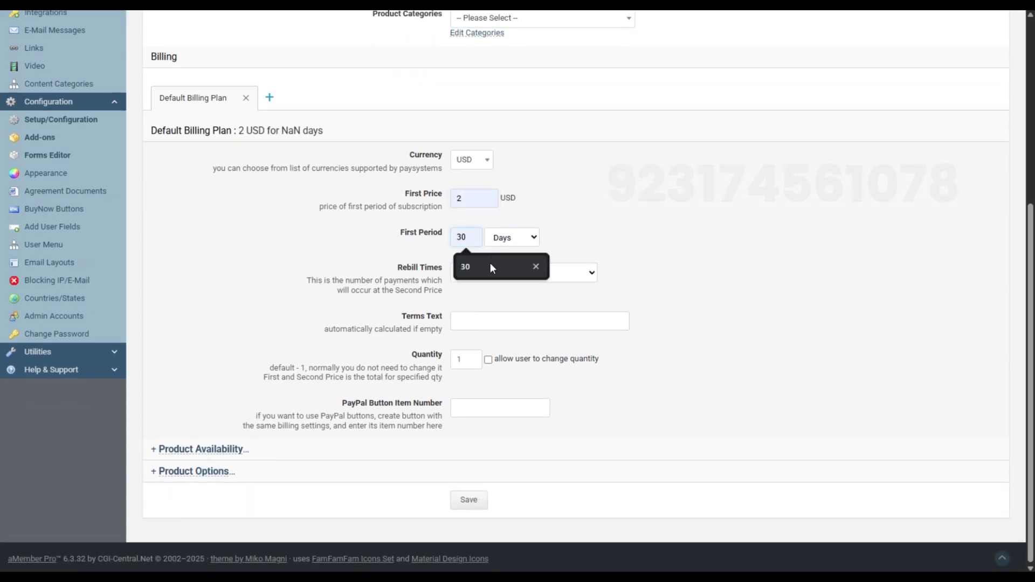
pyautogui.click(490, 263)
pyautogui.click(468, 500)
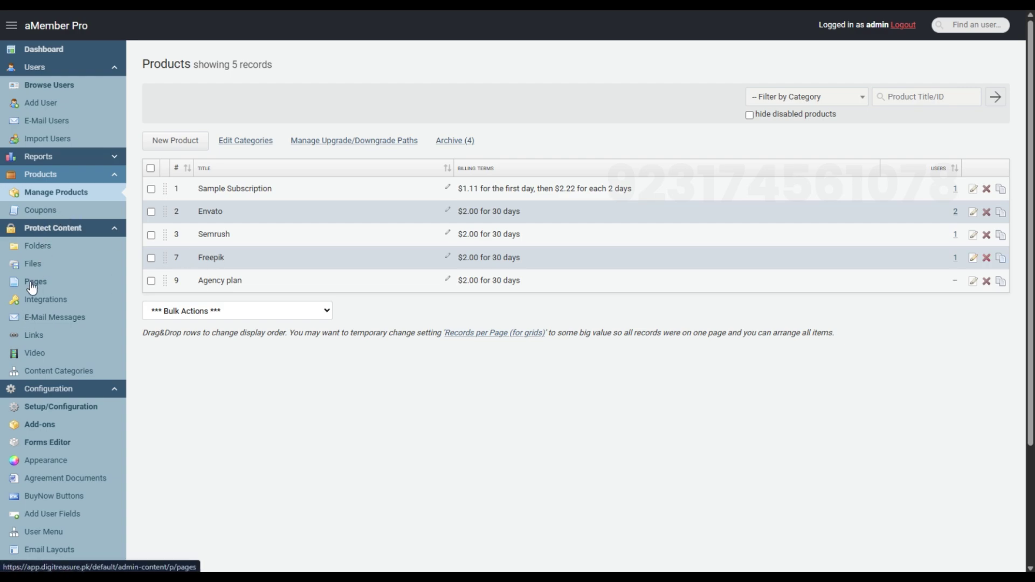
# Add the Agency plan product to the access permissions of the protected Semrush page and save the page
pyautogui.click(32, 285)
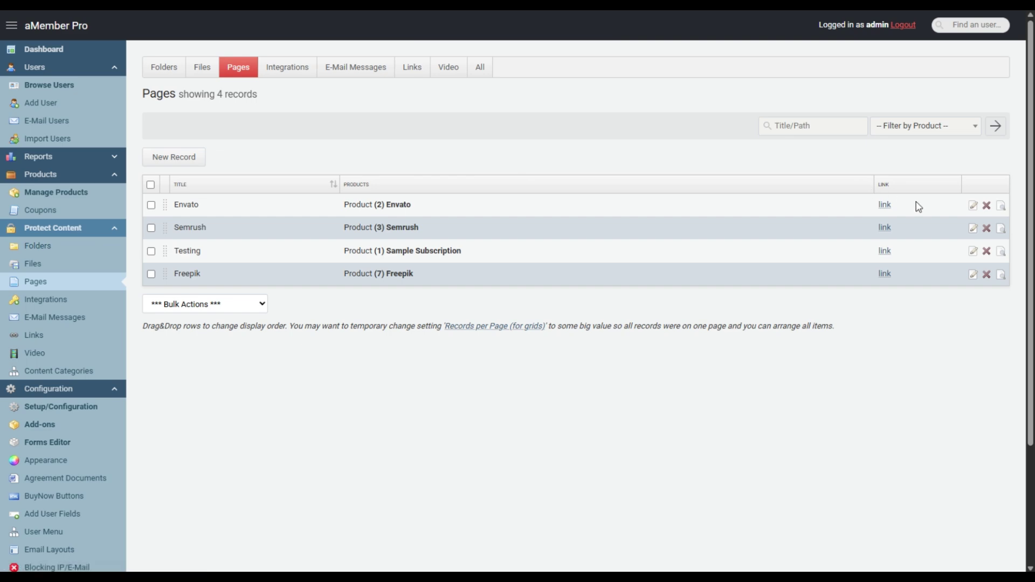
pyautogui.click(969, 229)
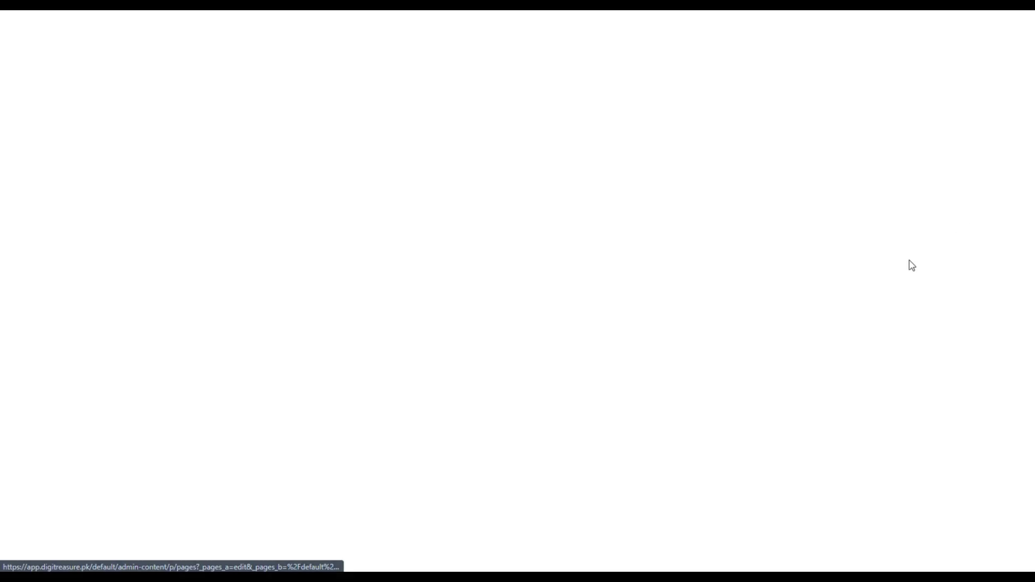
pyautogui.scroll(-5, 500, 276)
pyautogui.scroll(-1, 500, 276)
pyautogui.click(525, 335)
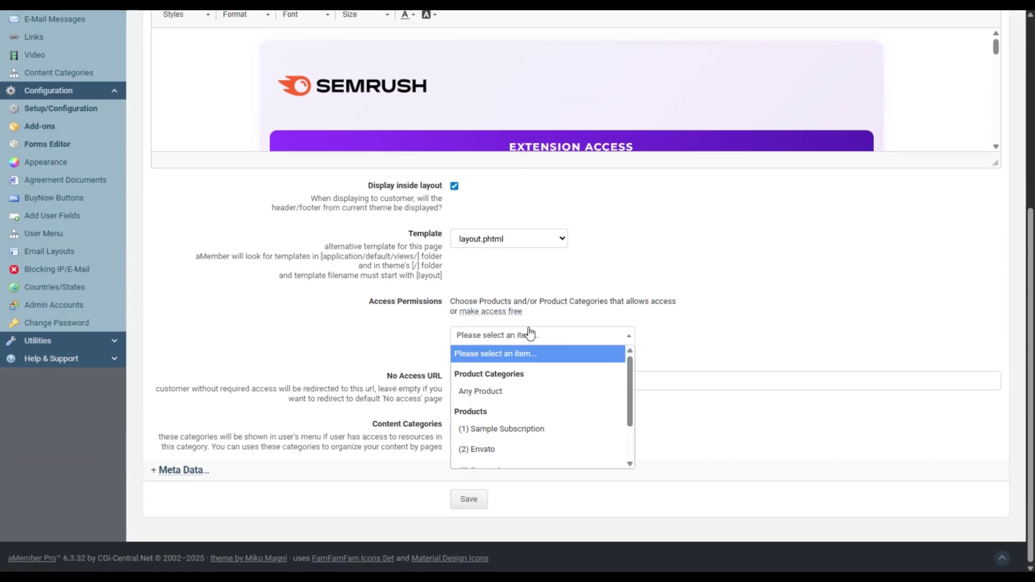
pyautogui.scroll(-2, 525, 431)
pyautogui.click(497, 457)
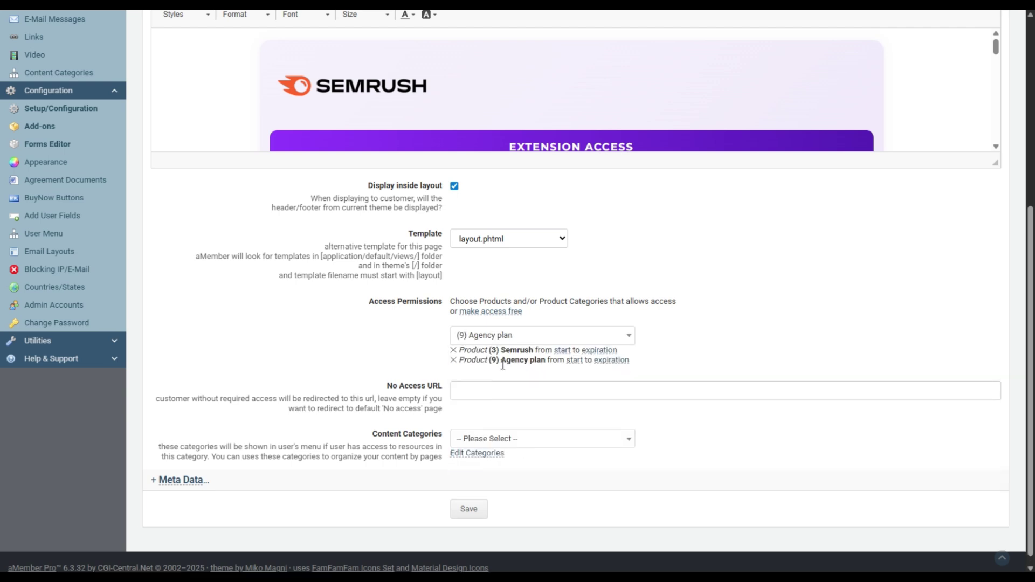
pyautogui.click(475, 513)
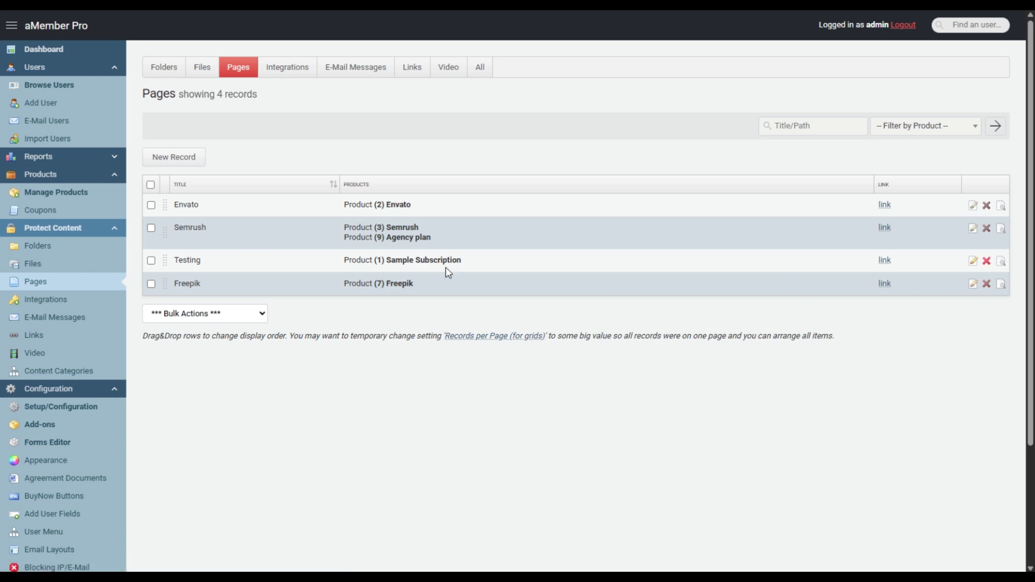
# Grant Agency plan holders access to the protected Freepik page as well and save that page
pyautogui.click(433, 275)
pyautogui.scroll(-3, 228, 452)
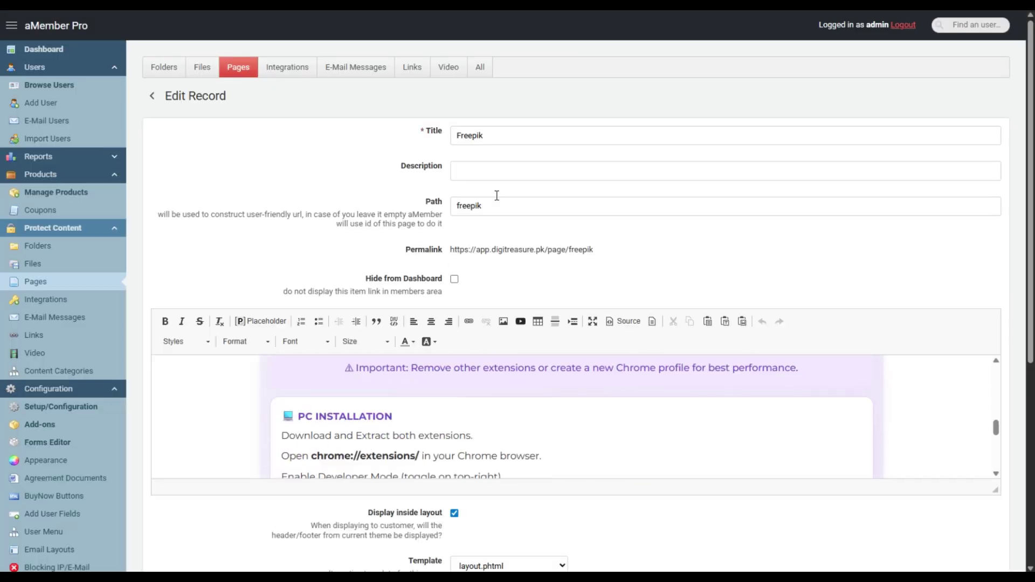
pyautogui.scroll(-5, 471, 434)
pyautogui.click(501, 340)
pyautogui.scroll(-3, 491, 431)
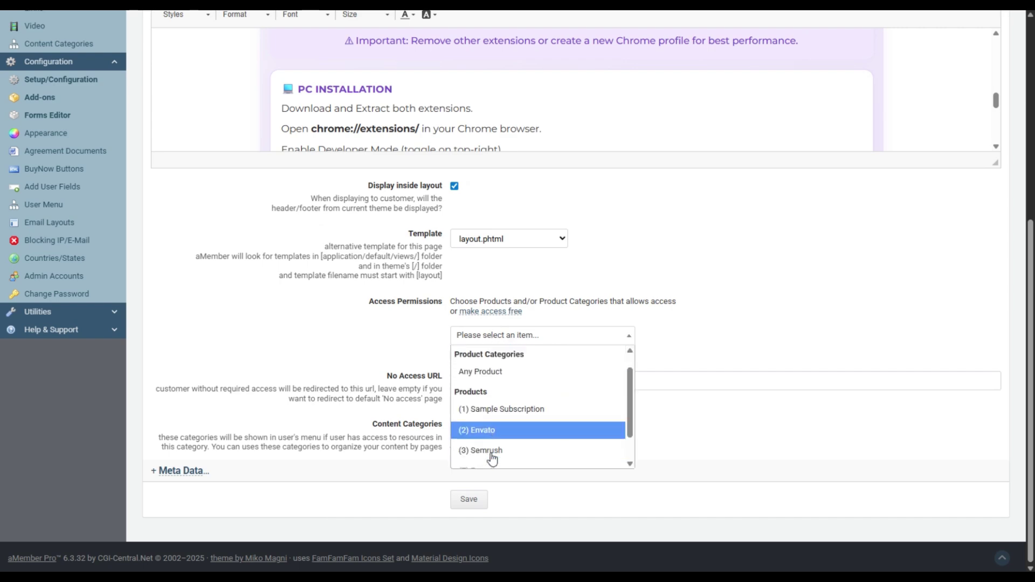
pyautogui.click(502, 457)
pyautogui.click(469, 509)
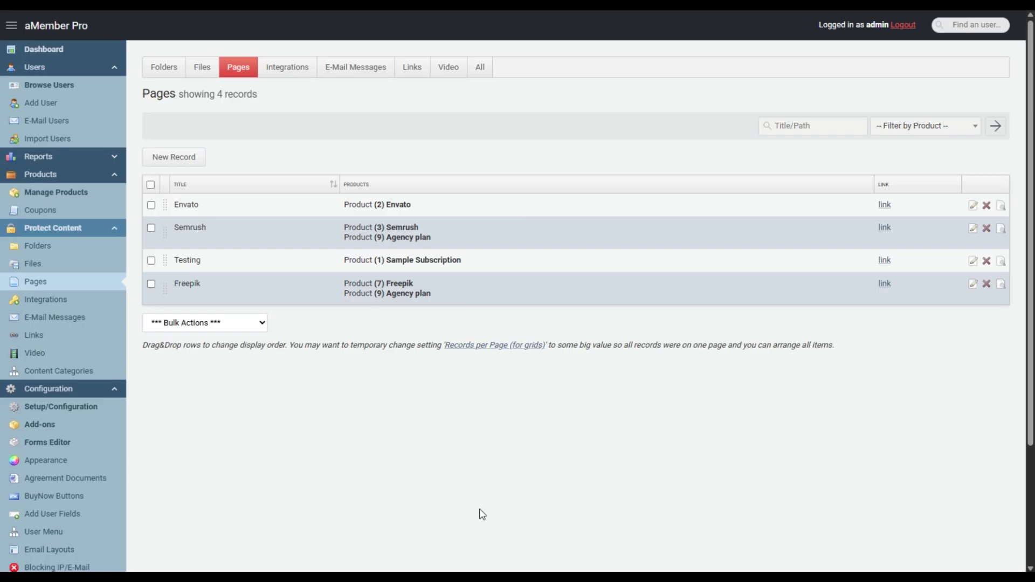
# Delete the Freepik and old Agency plan access records from the last listed user's account
pyautogui.click(47, 86)
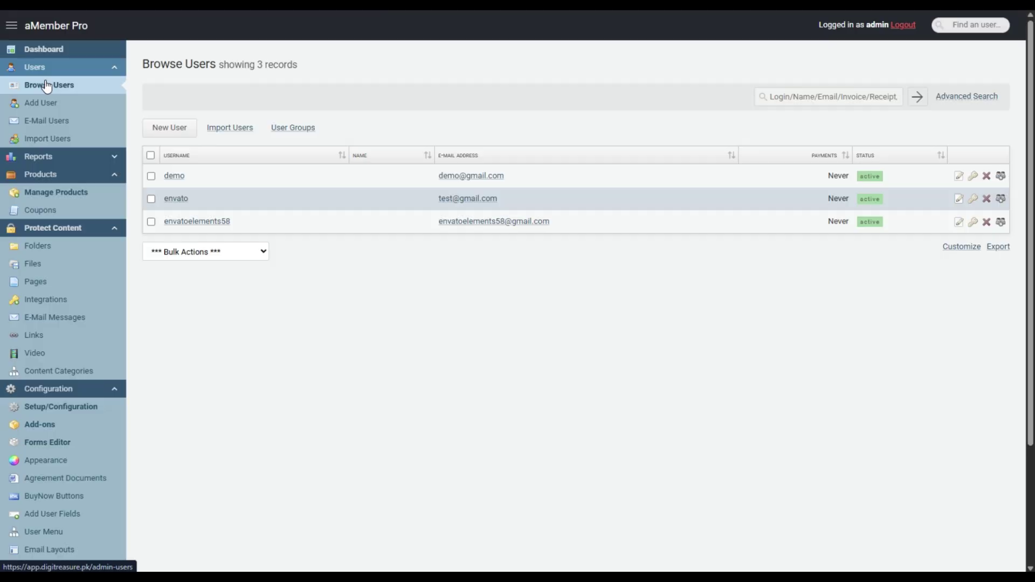
pyautogui.click(957, 223)
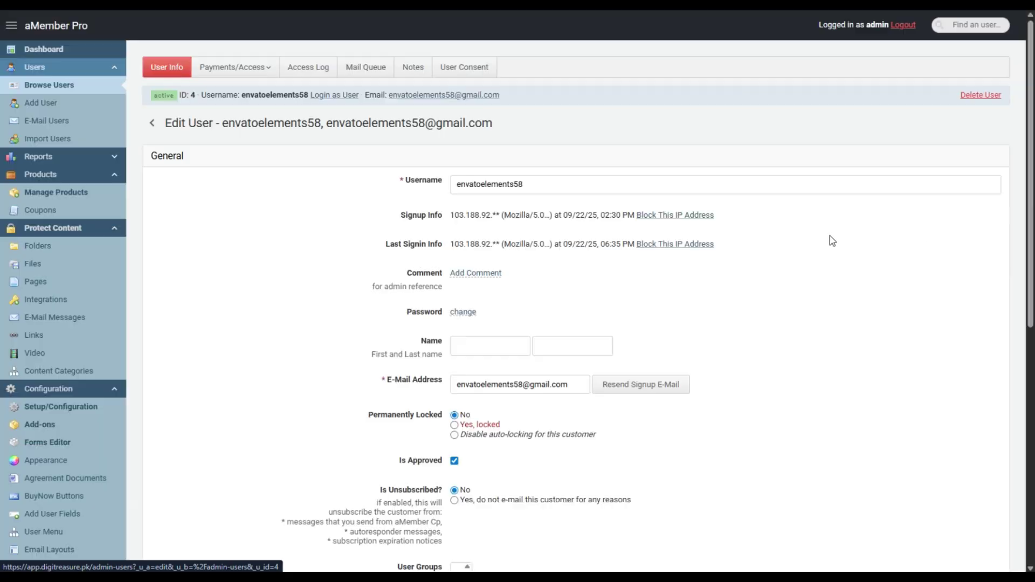
pyautogui.moveTo(237, 67)
pyautogui.click(247, 88)
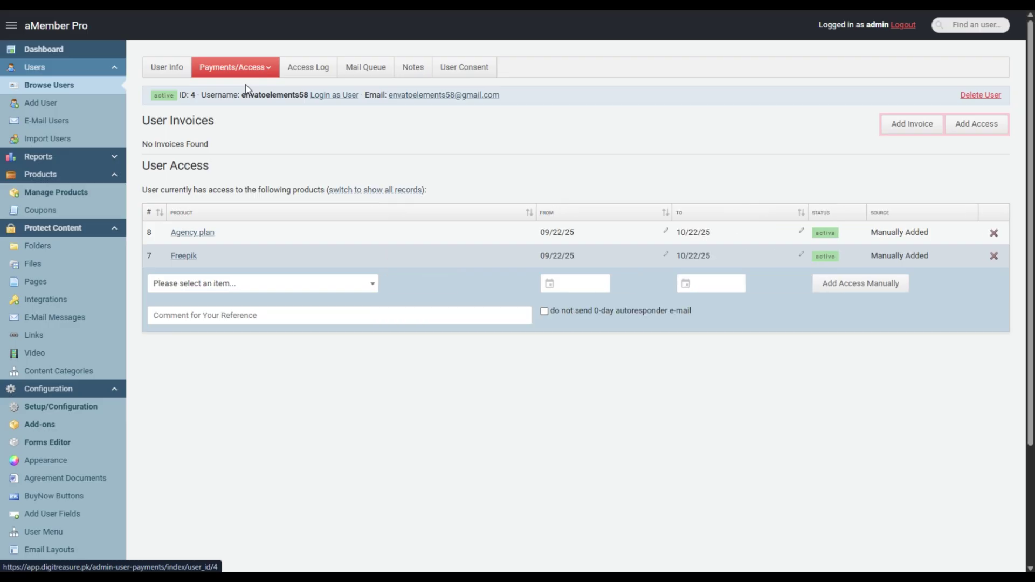
pyautogui.click(993, 256)
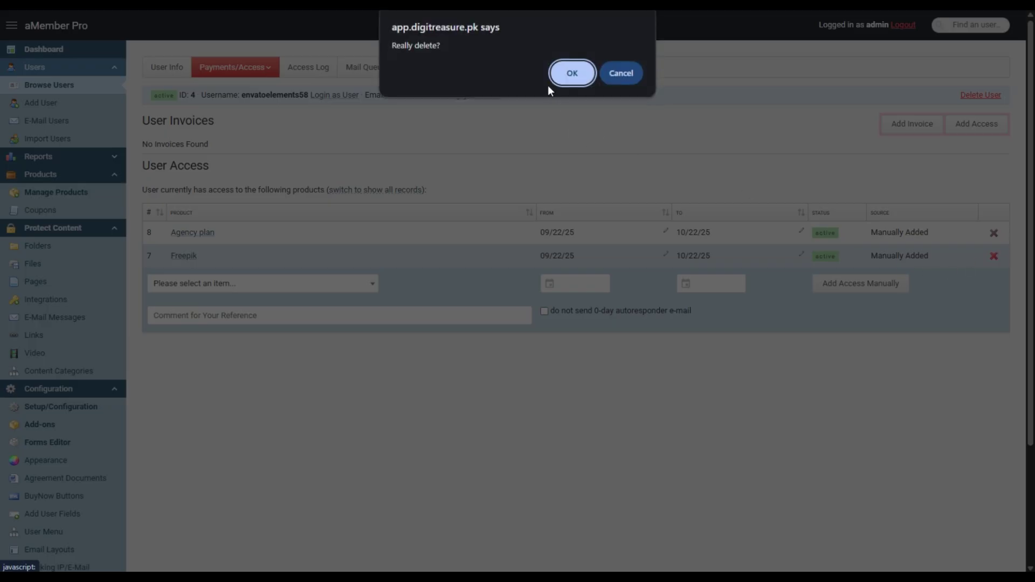
pyautogui.click(572, 73)
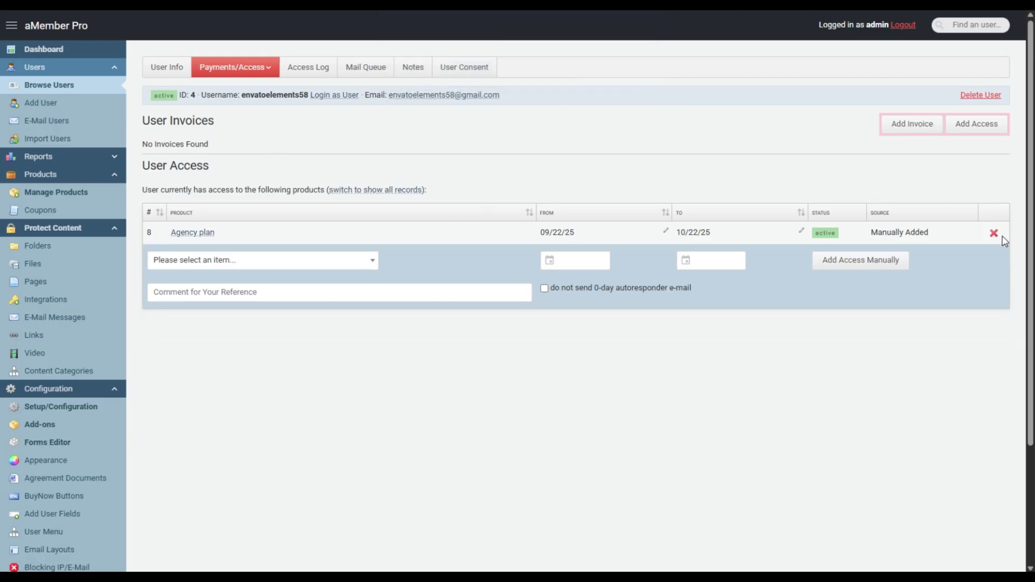
pyautogui.click(993, 233)
pyautogui.click(570, 72)
# Manually add access to the new Agency plan for this user from 09/22/25 to 10/22/25
pyautogui.click(288, 237)
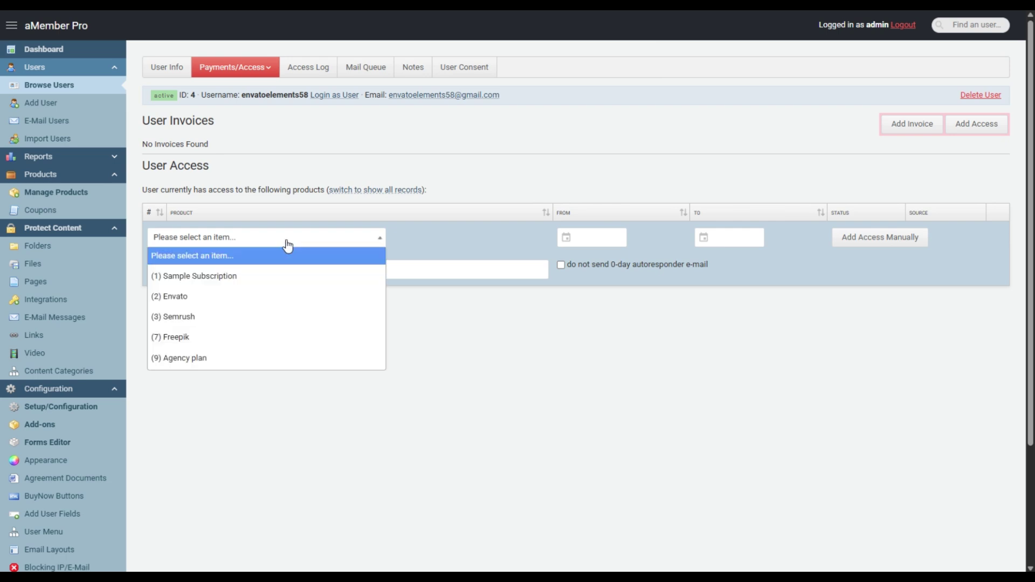
pyautogui.click(180, 358)
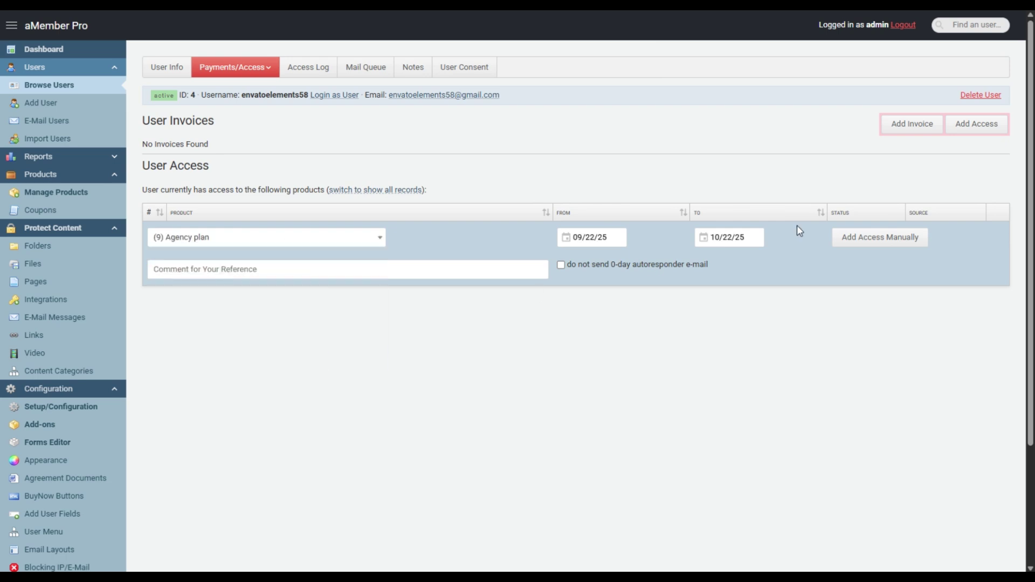
pyautogui.click(871, 238)
# Log in as this user, examine the Semrush resource's access button and extension downloads, and return to the member dashboard
pyautogui.click(340, 97)
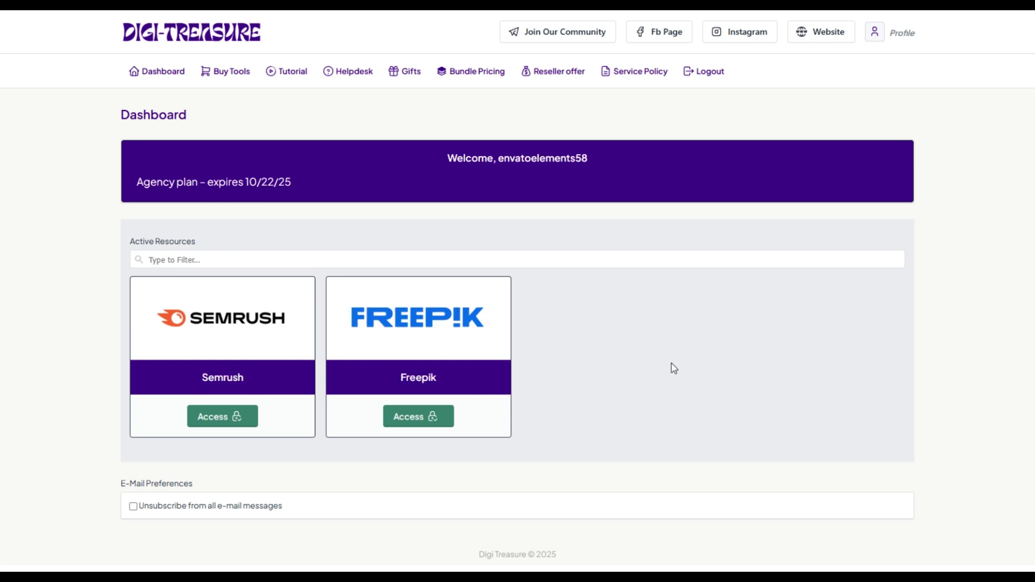
pyautogui.click(227, 418)
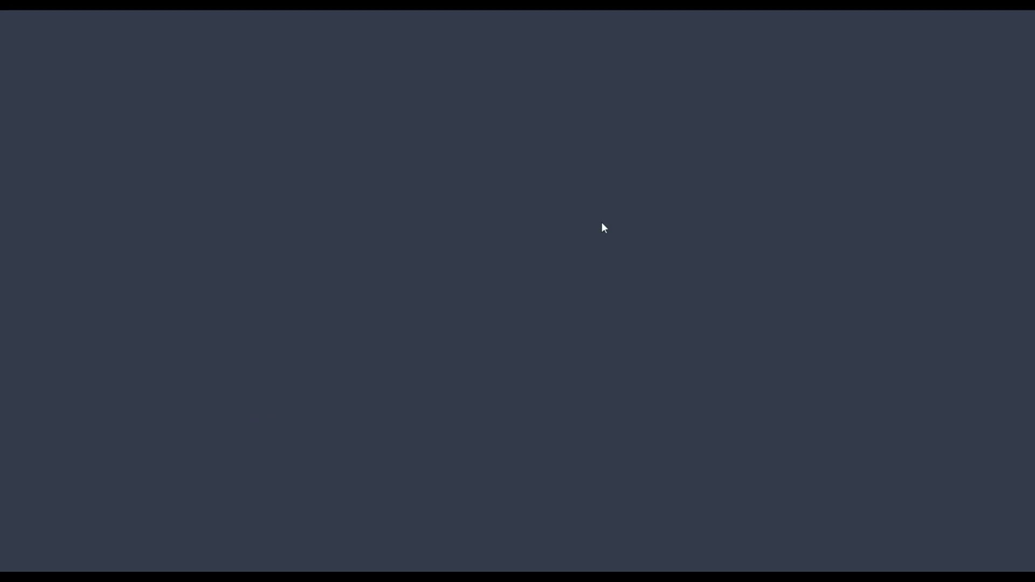
pyautogui.scroll(-3, 807, 277)
pyautogui.scroll(3, 326, 247)
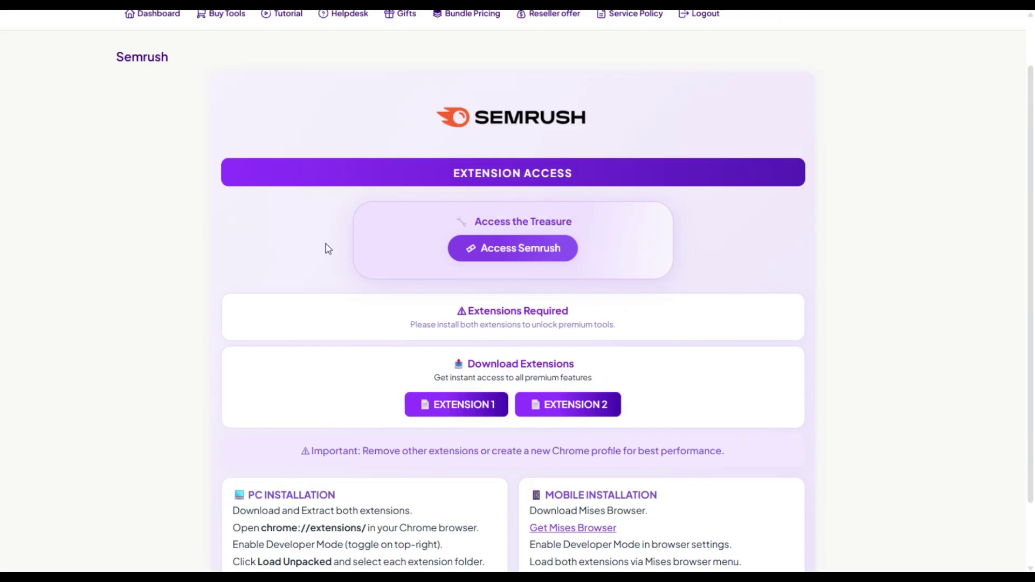
pyautogui.click(153, 74)
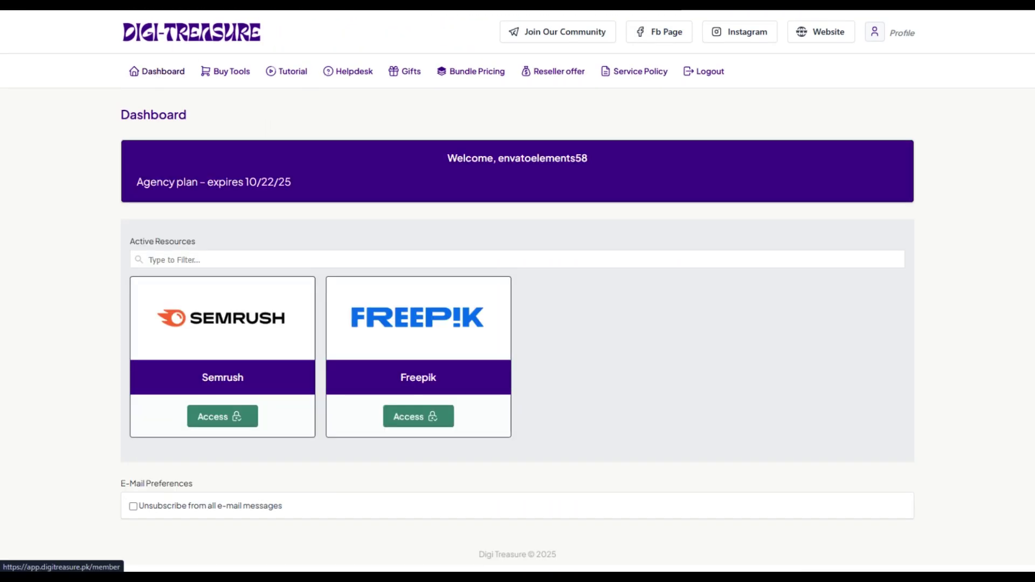